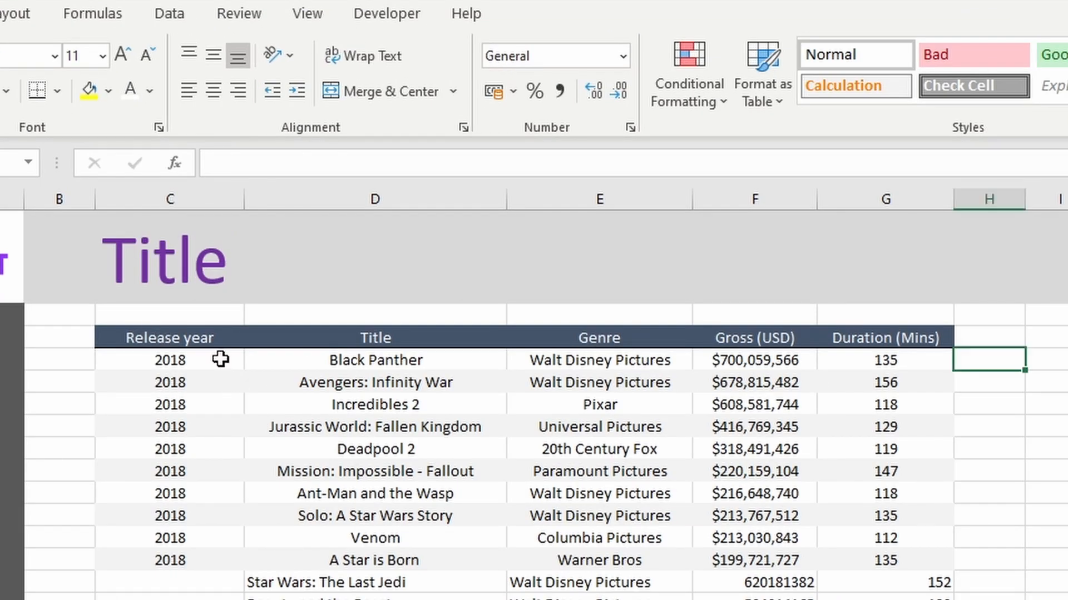
# - Left-align the cells of the first two movie rows, C4:G5, and centre them again
pyautogui.click(219, 359)
pyautogui.click(214, 386)
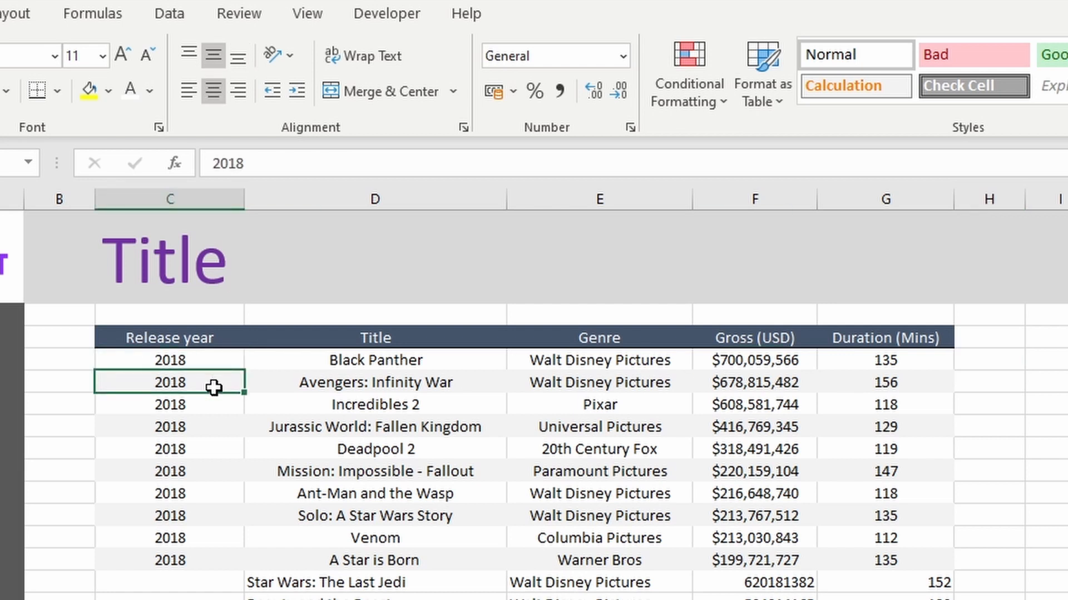
pyautogui.moveTo(209, 356); pyautogui.dragTo(873, 389)
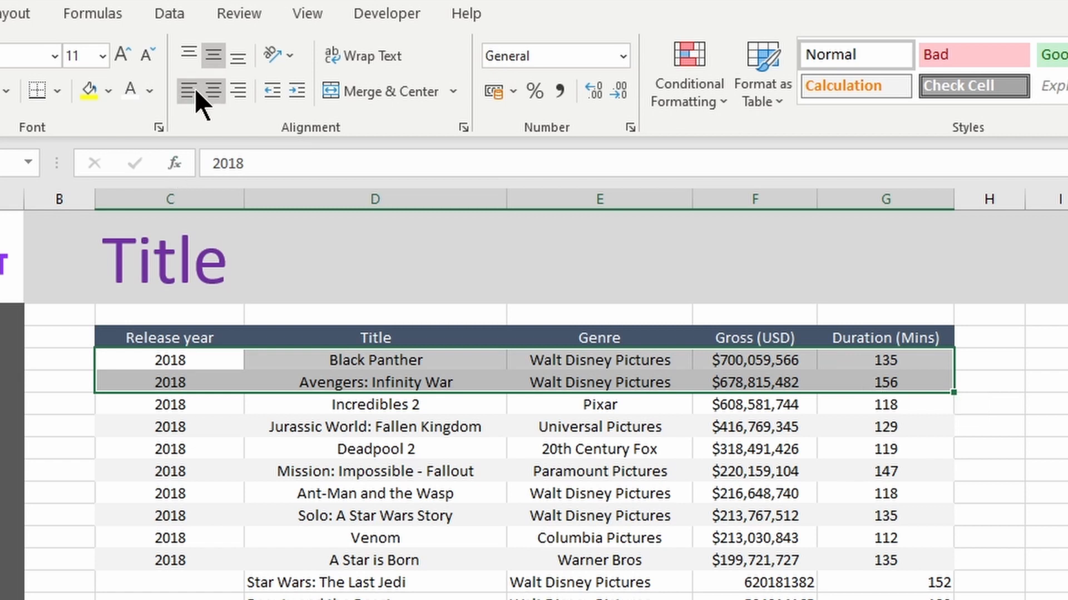
pyautogui.click(189, 89)
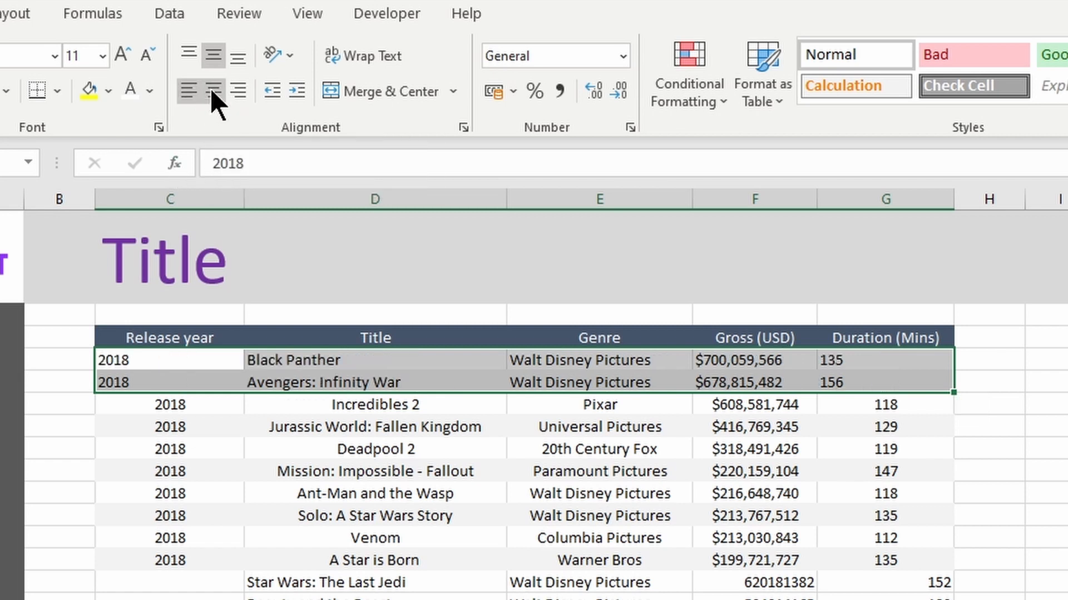
pyautogui.click(210, 89)
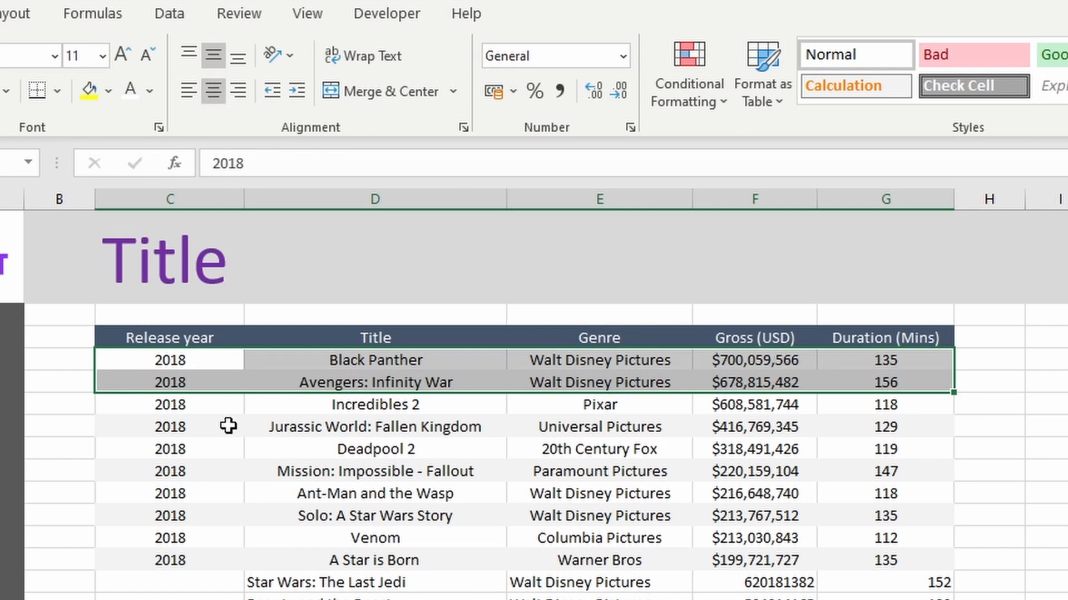
pyautogui.moveTo(784, 356); pyautogui.dragTo(772, 374)
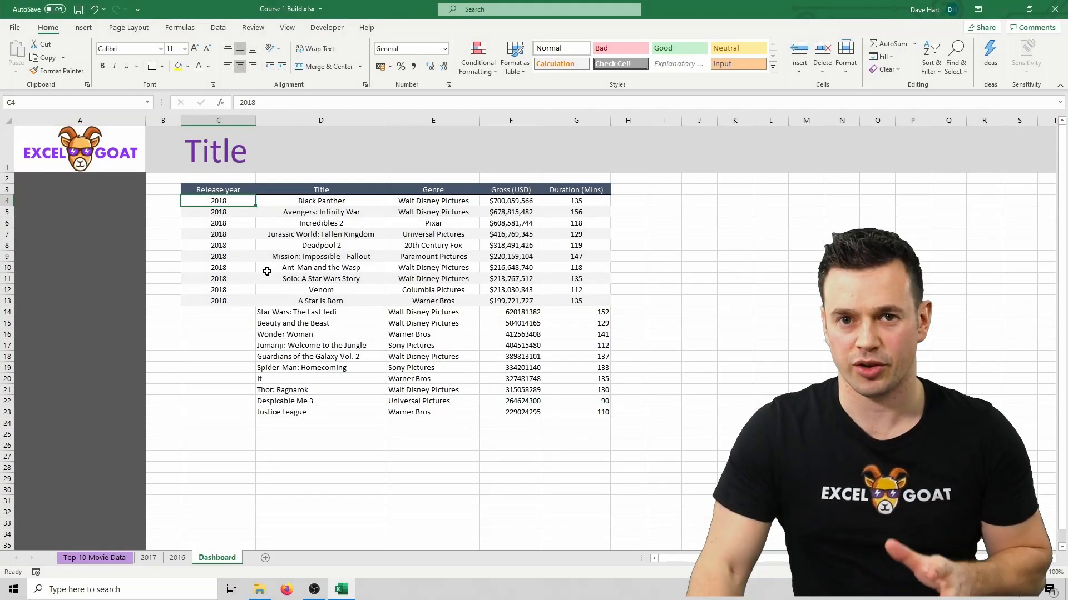
# - Copy the first two movie rows, C4:G5, and paste only their formats onto C14:G23 with Paste Special
pyautogui.moveTo(239, 201); pyautogui.dragTo(584, 214)
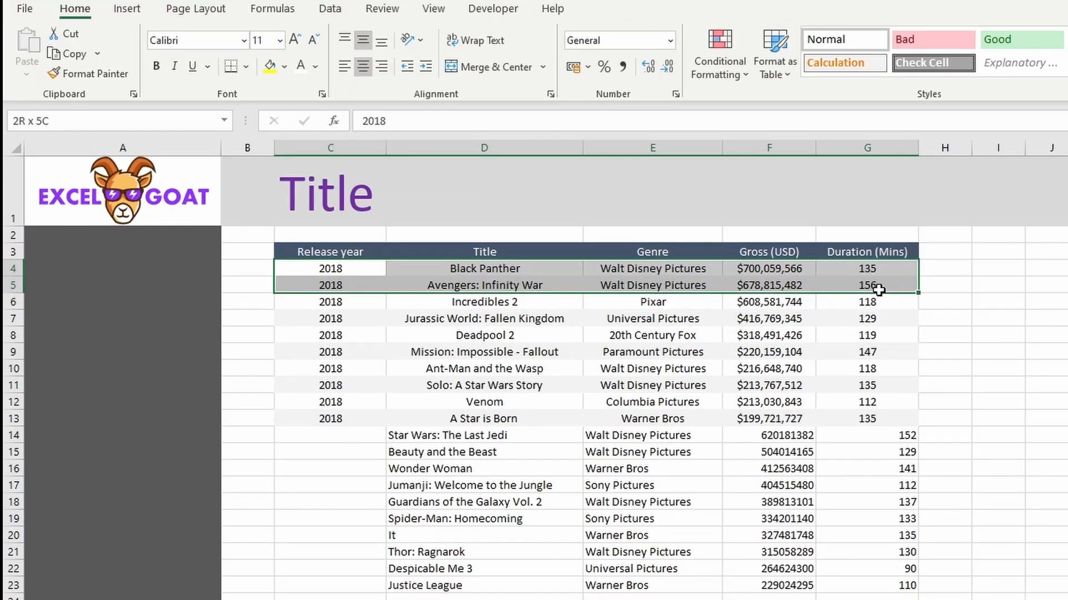
pyautogui.moveTo(878, 289); pyautogui.dragTo(877, 284)
pyautogui.rightClick(876, 284)
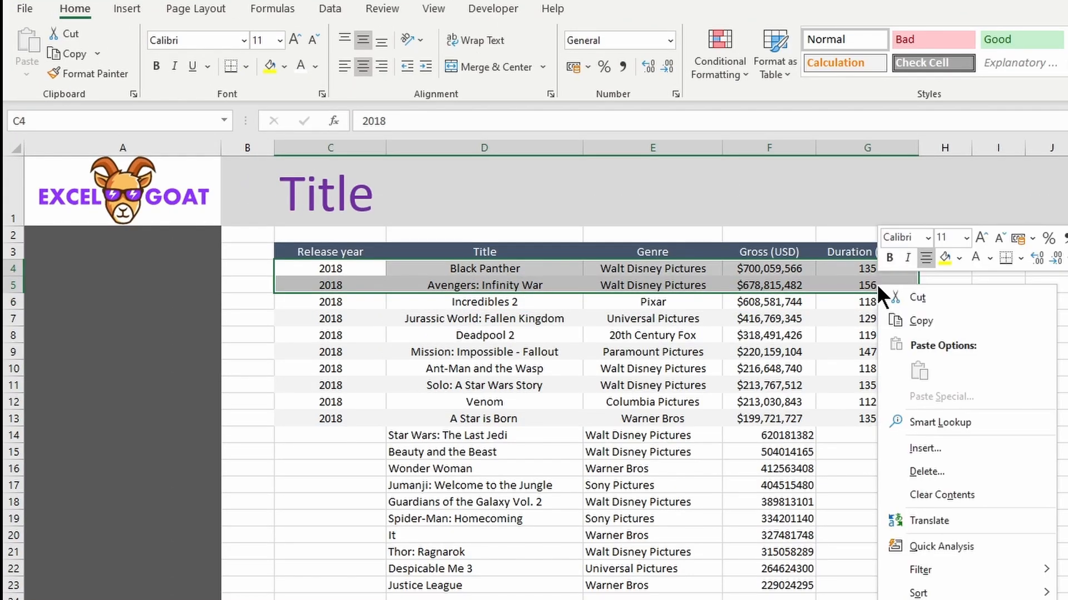
pyautogui.click(923, 318)
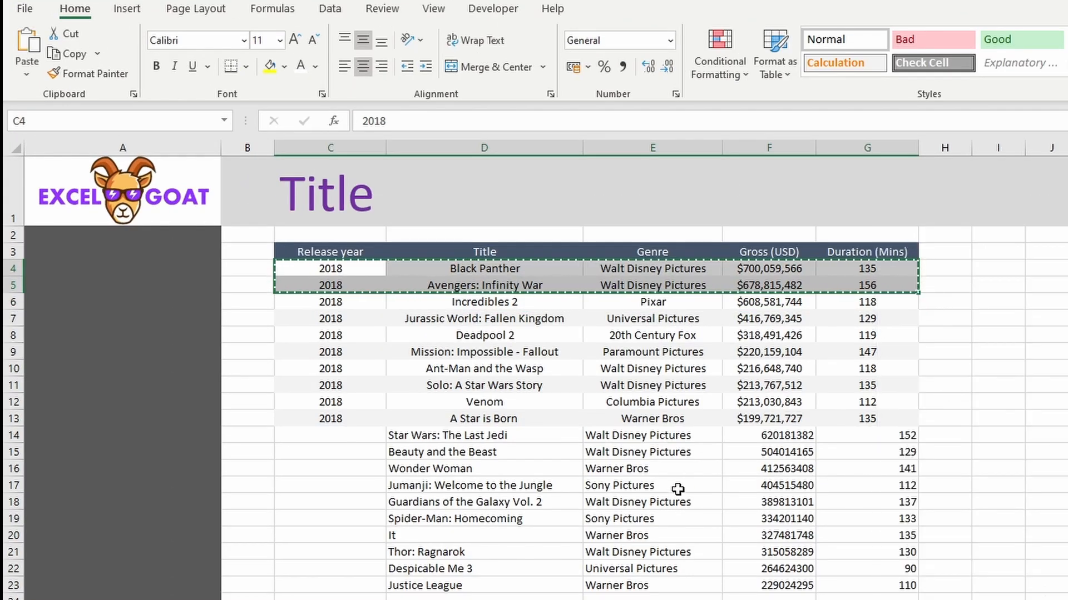
pyautogui.moveTo(353, 439); pyautogui.dragTo(871, 586)
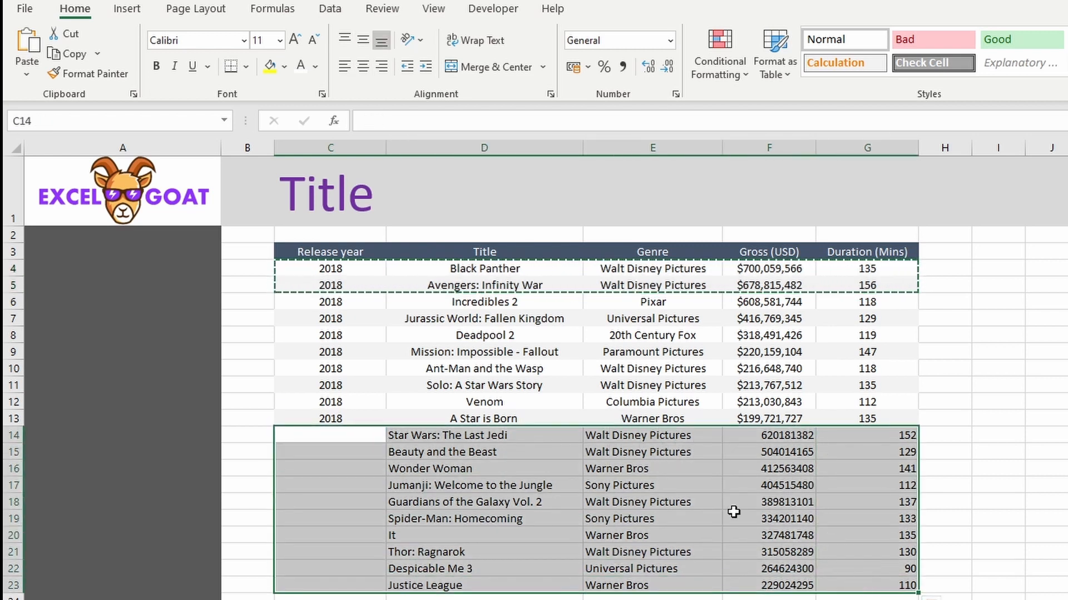
pyautogui.rightClick(718, 503)
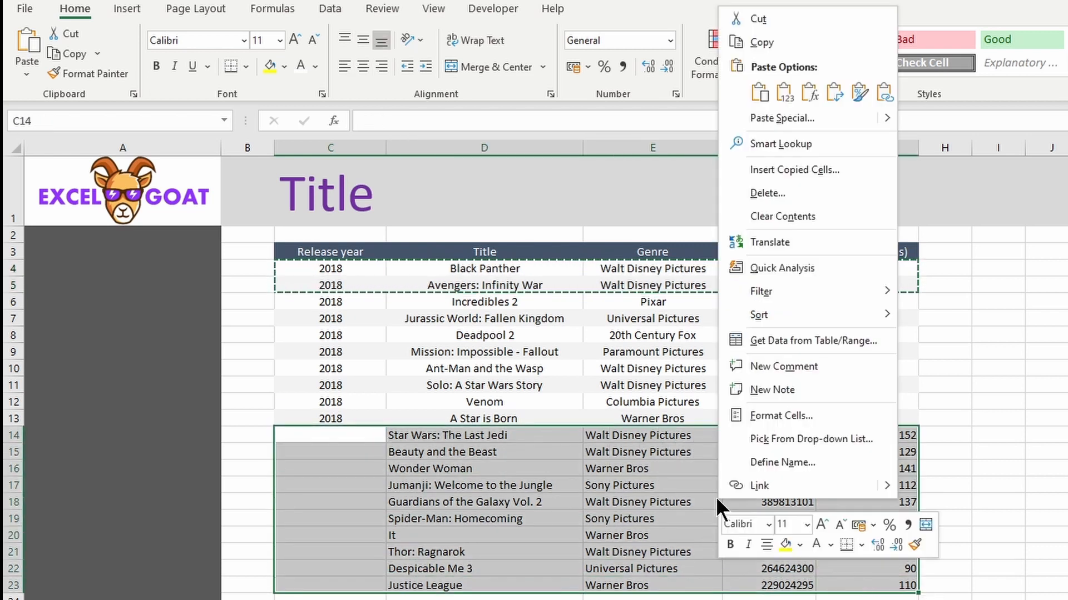
pyautogui.click(796, 118)
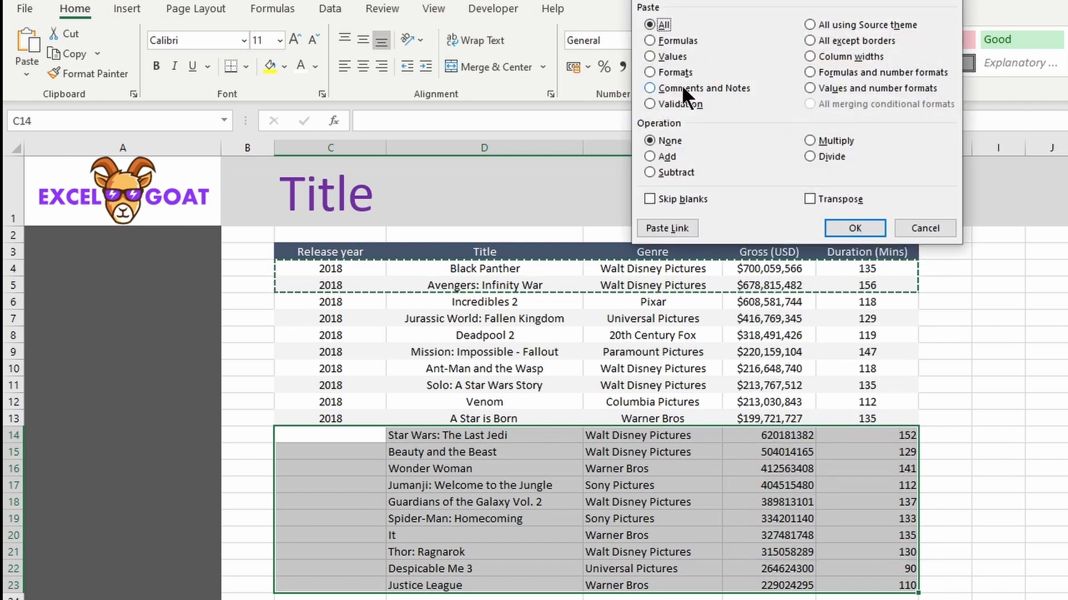
pyautogui.click(666, 70)
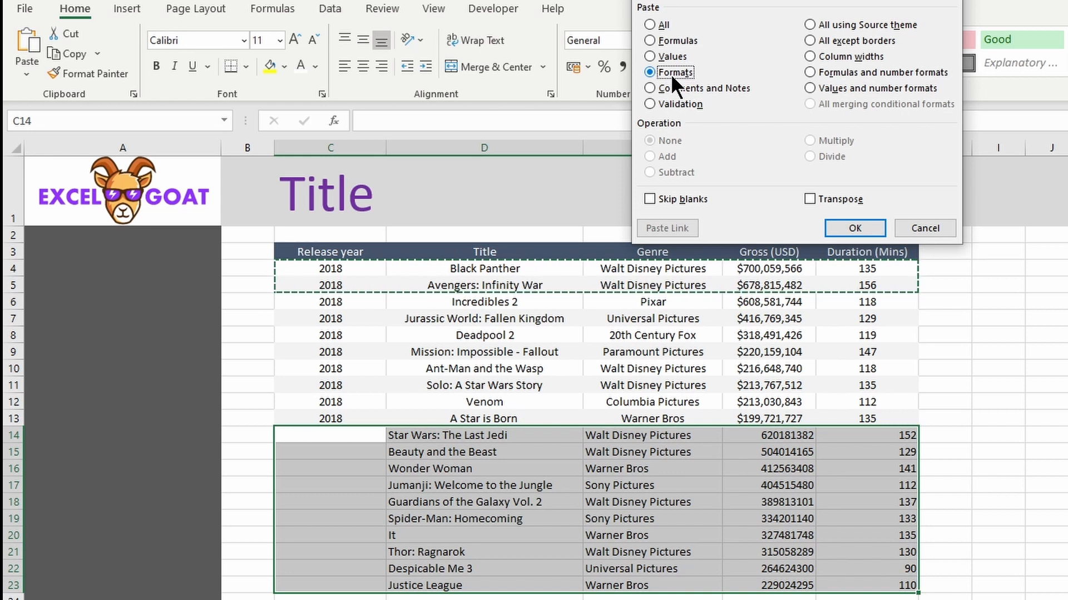
pyautogui.click(852, 227)
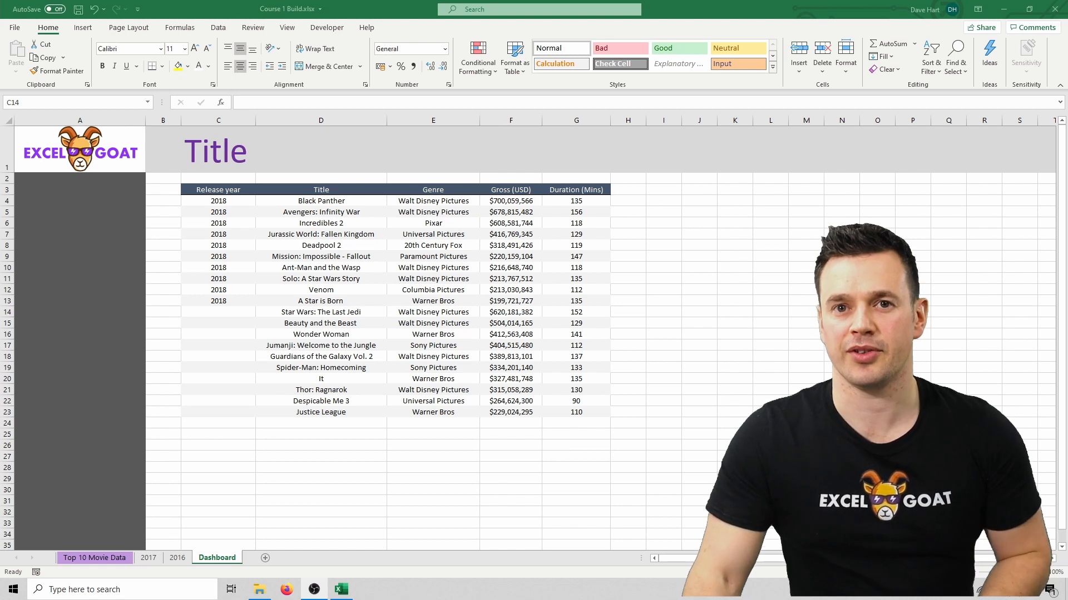
# - Enter the formula =C4-1 in C14, the first empty release-year cell
pyautogui.click(244, 312)
pyautogui.click(241, 312)
pyautogui.moveTo(240, 312); pyautogui.dragTo(247, 419)
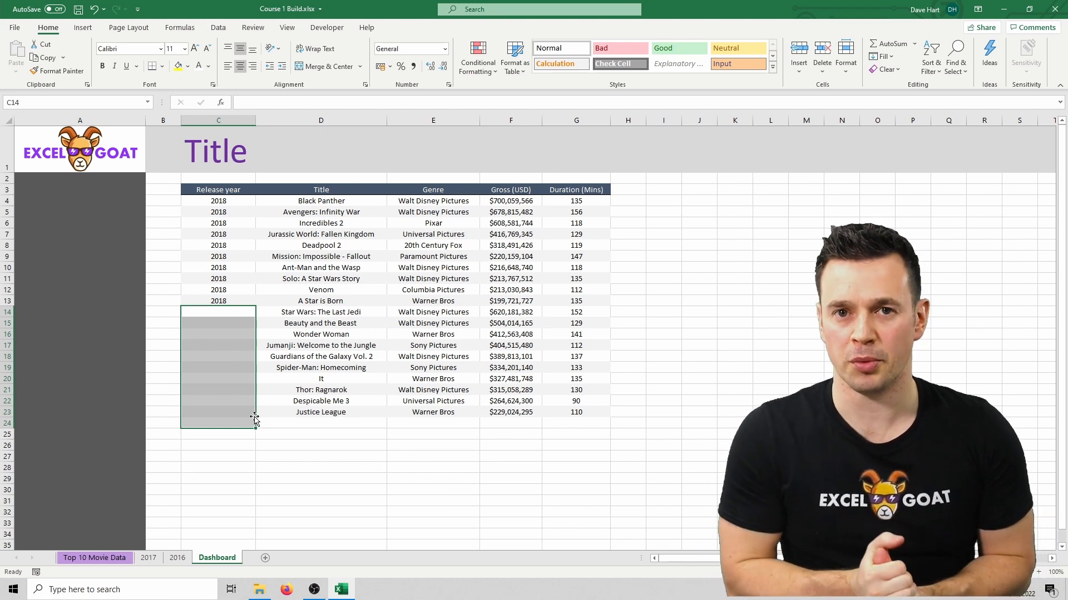
pyautogui.click(237, 311)
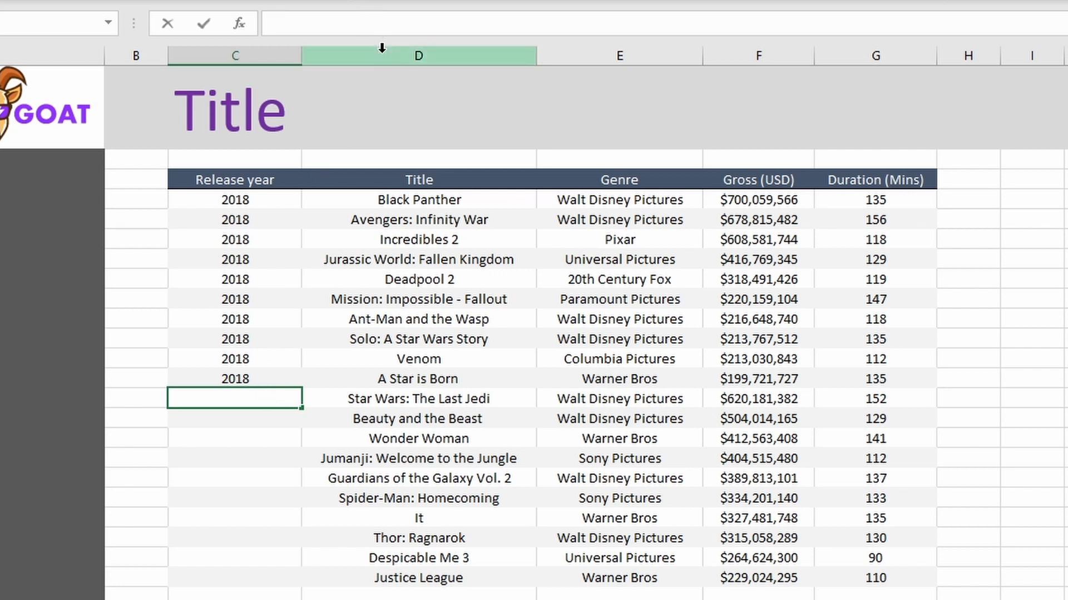
pyautogui.click(244, 197)
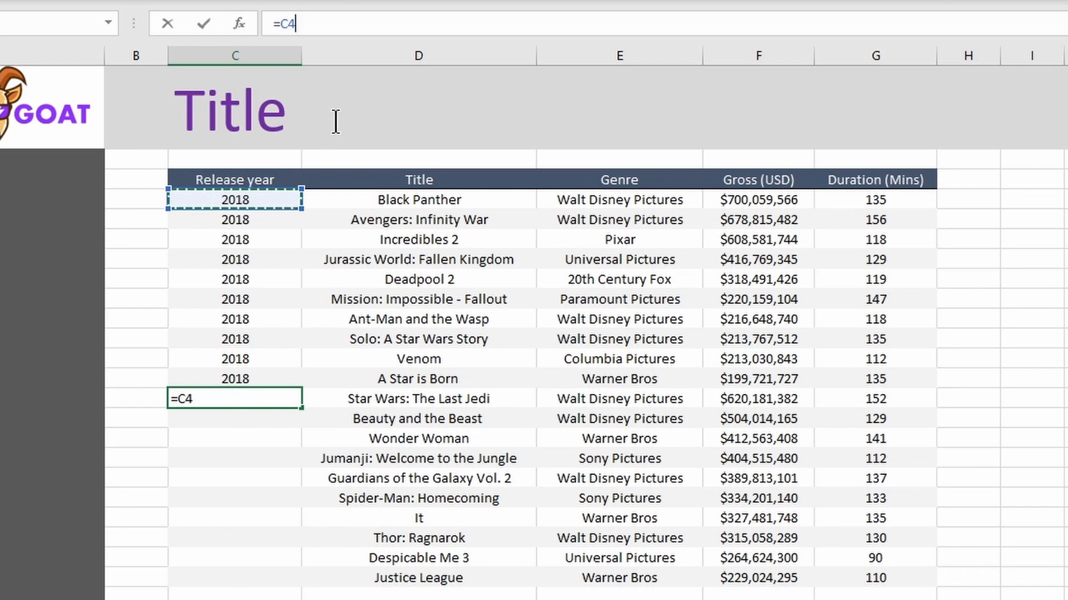
pyautogui.write('-1')
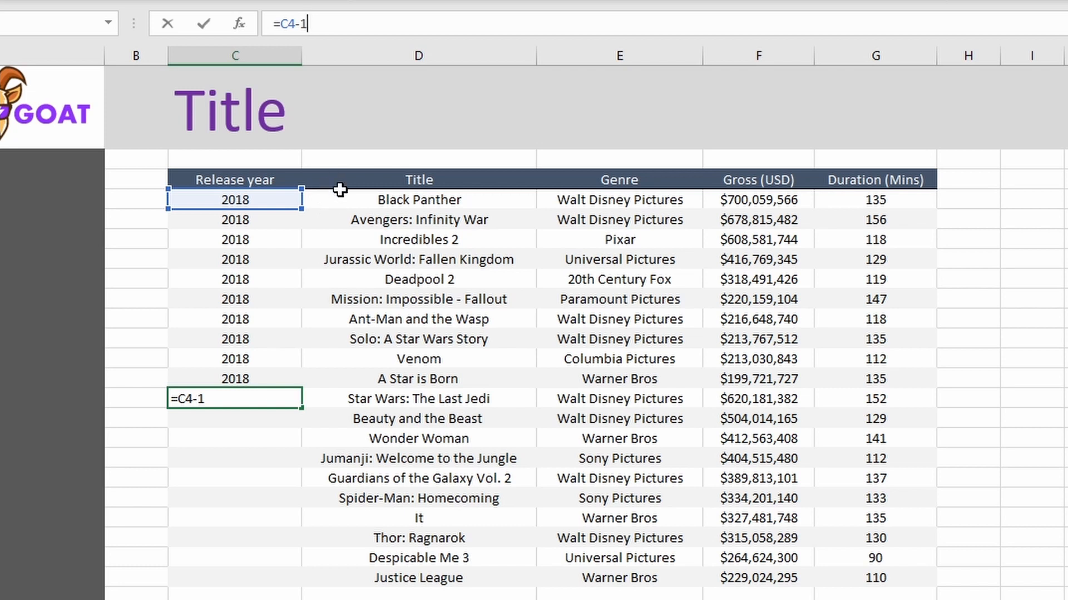
pyautogui.press('Return')
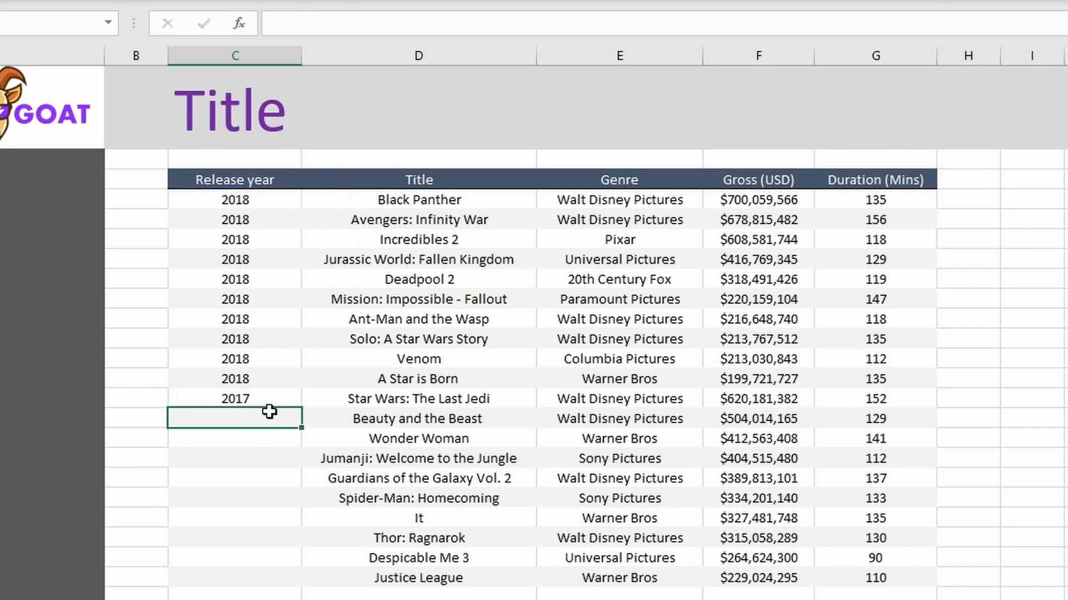
# - Fill the release-year formula from C14 down to C15 and compare the formulas of the two cells
pyautogui.press('Up')
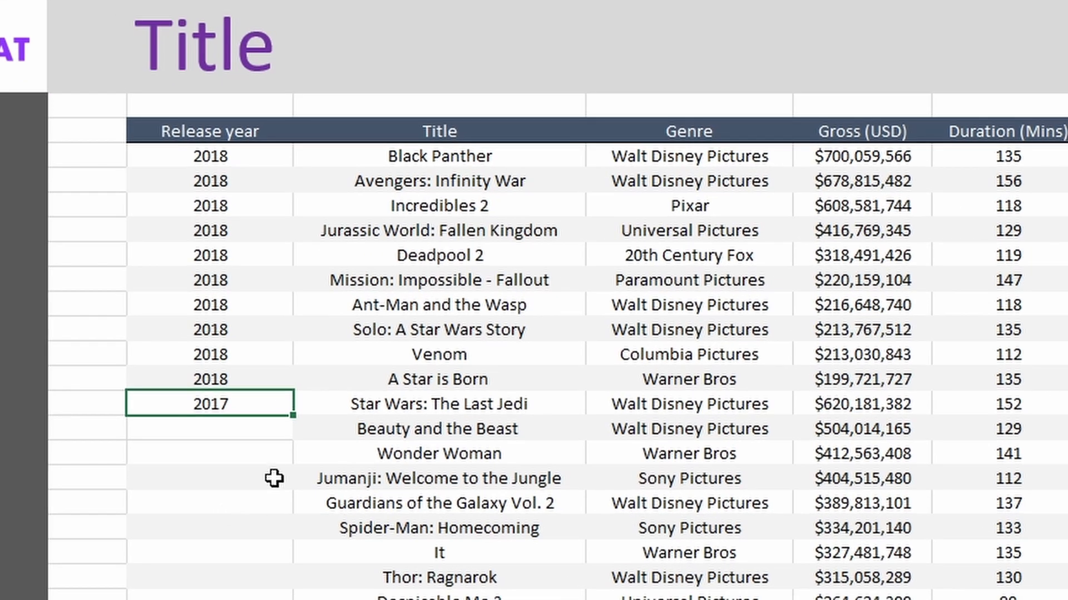
pyautogui.moveTo(295, 426); pyautogui.dragTo(293, 438)
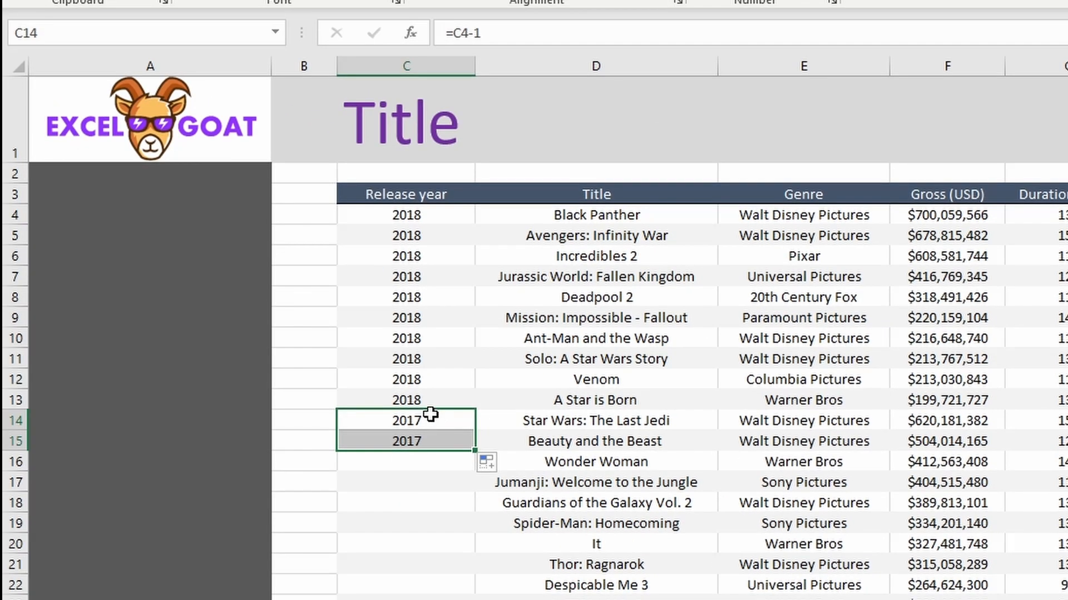
pyautogui.click(434, 420)
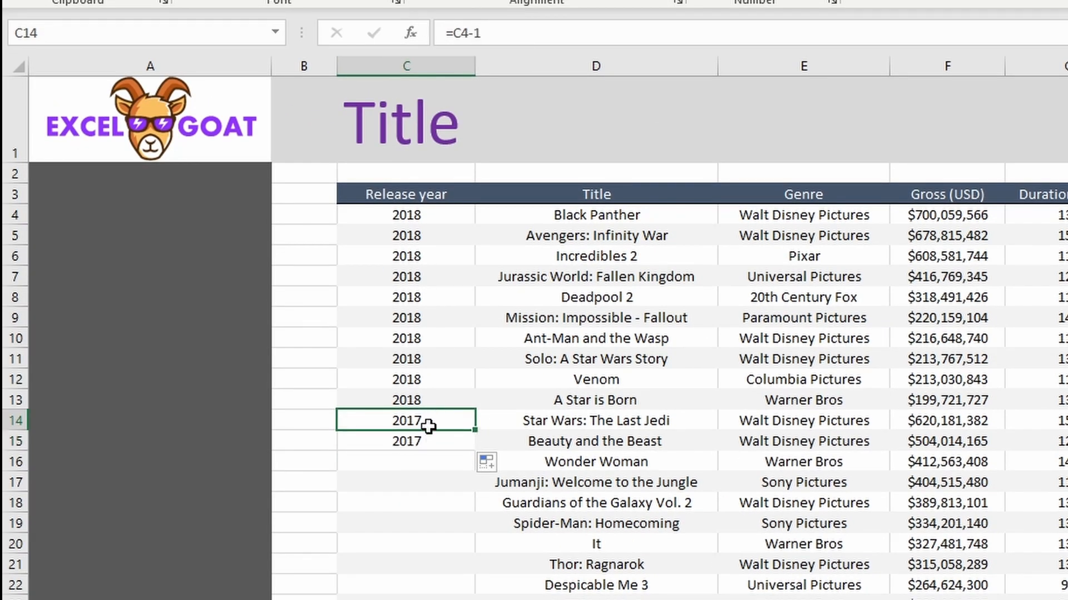
pyautogui.click(440, 442)
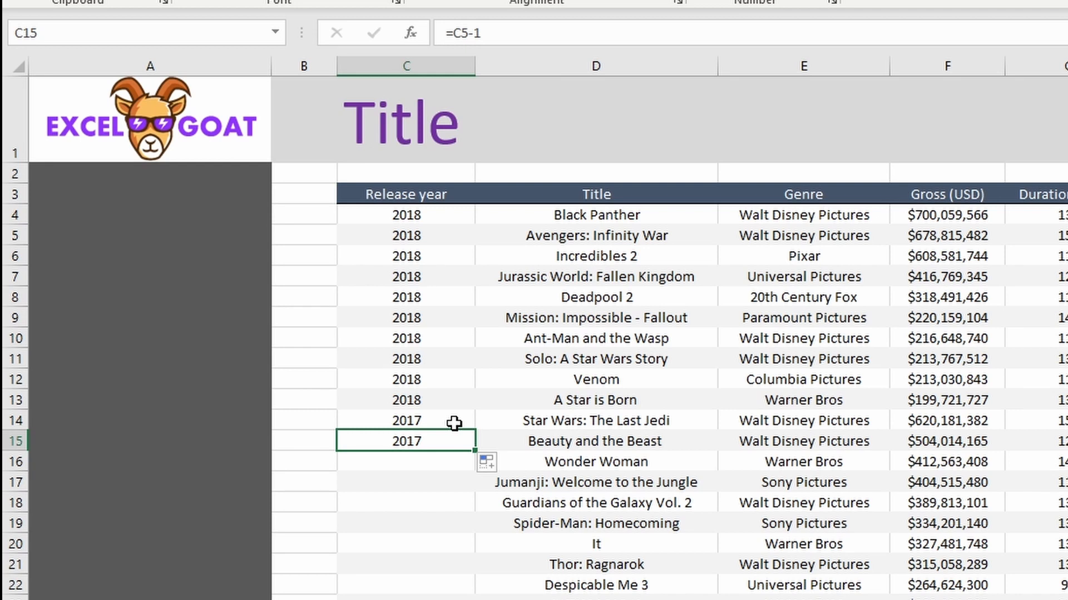
pyautogui.click(454, 423)
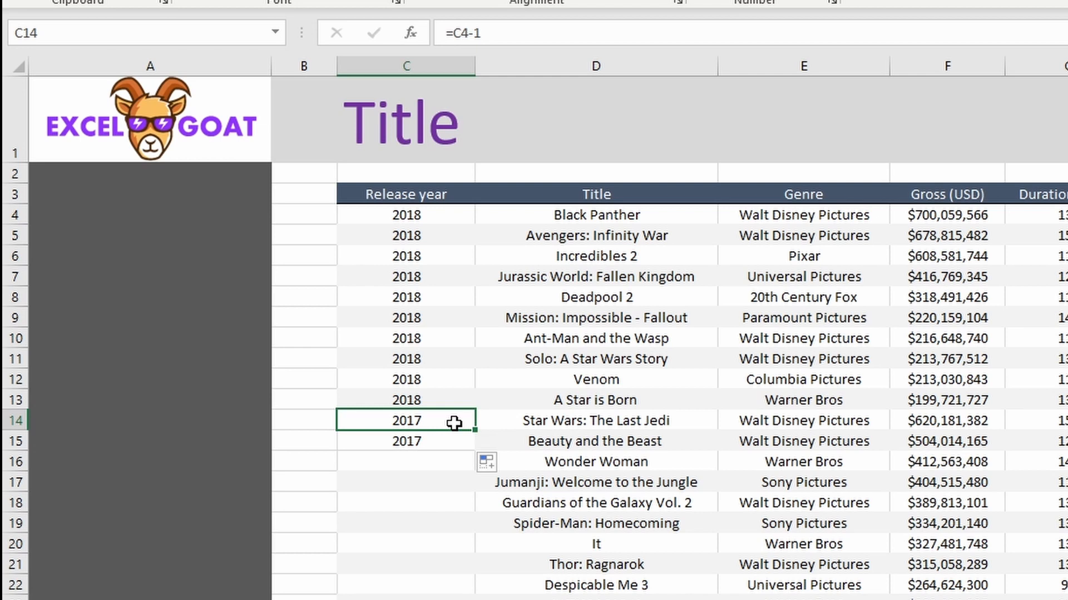
pyautogui.click(433, 445)
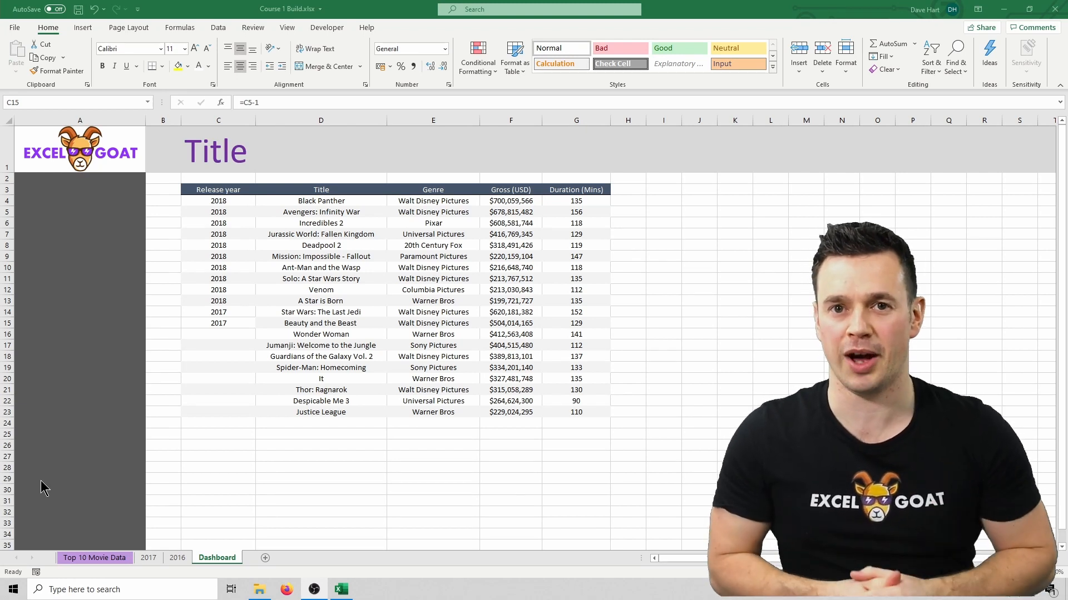
# - Fill the release-year formula from C15 down through C24
pyautogui.click(243, 322)
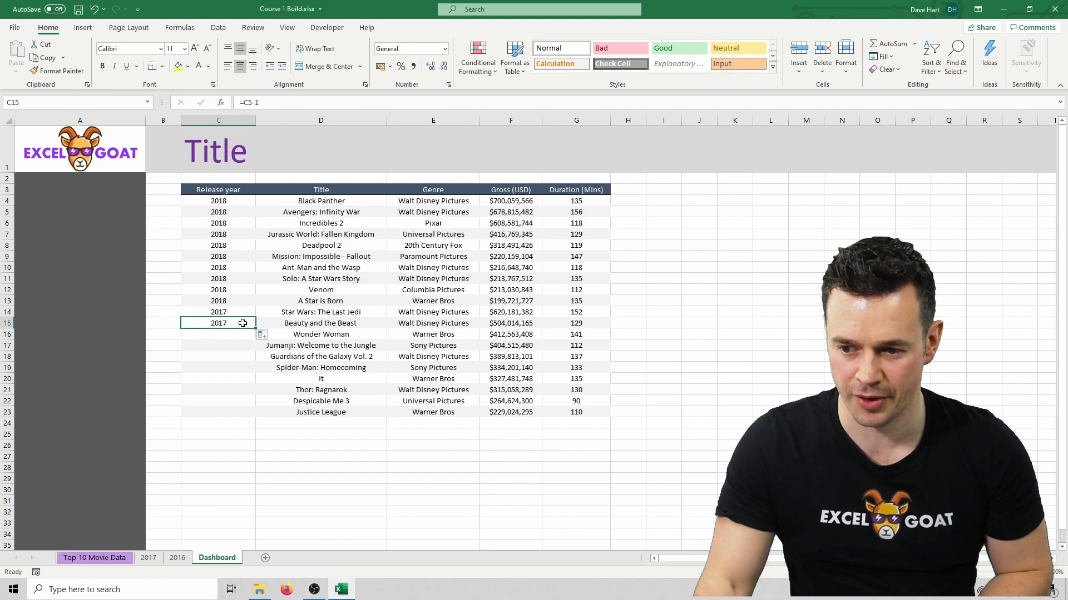
pyautogui.moveTo(256, 329)
pyautogui.mouseDown()
pyautogui.moveTo(245, 366)
pyautogui.moveTo(287, 520)
pyautogui.mouseUp()
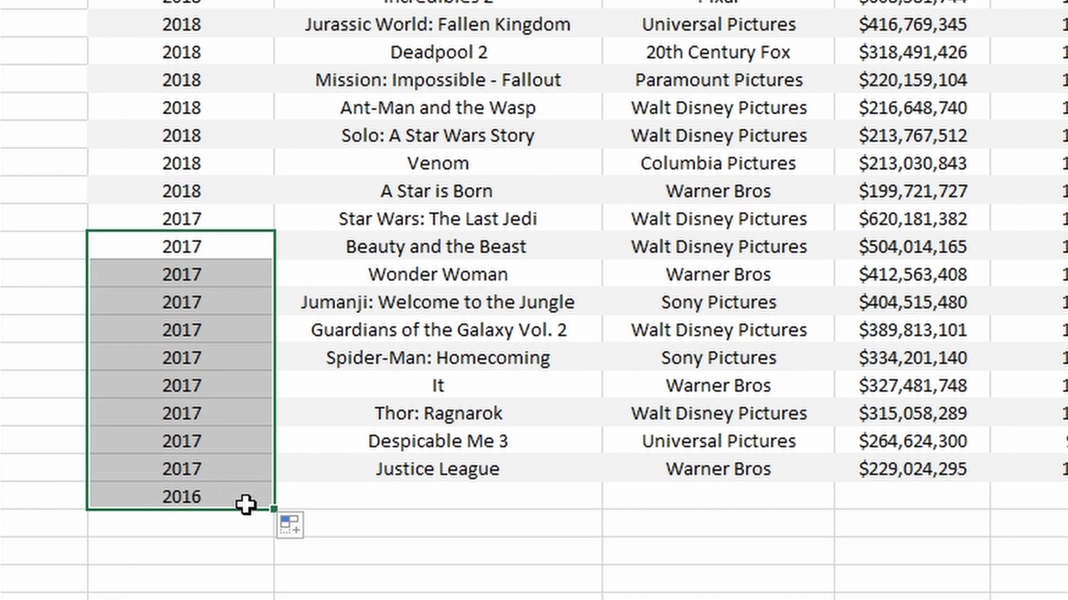
pyautogui.click(242, 500)
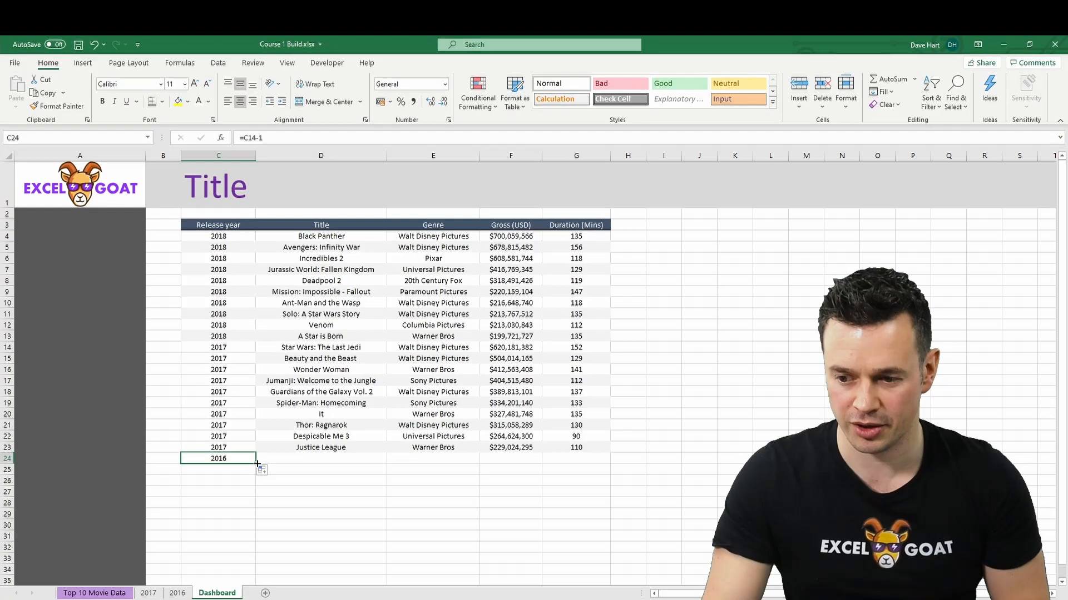
# - Fill the release-year formula from C24 down through C33 to cover the next ten rows
pyautogui.moveTo(275, 510); pyautogui.dragTo(256, 446)
pyautogui.scroll(12, 256, 446)
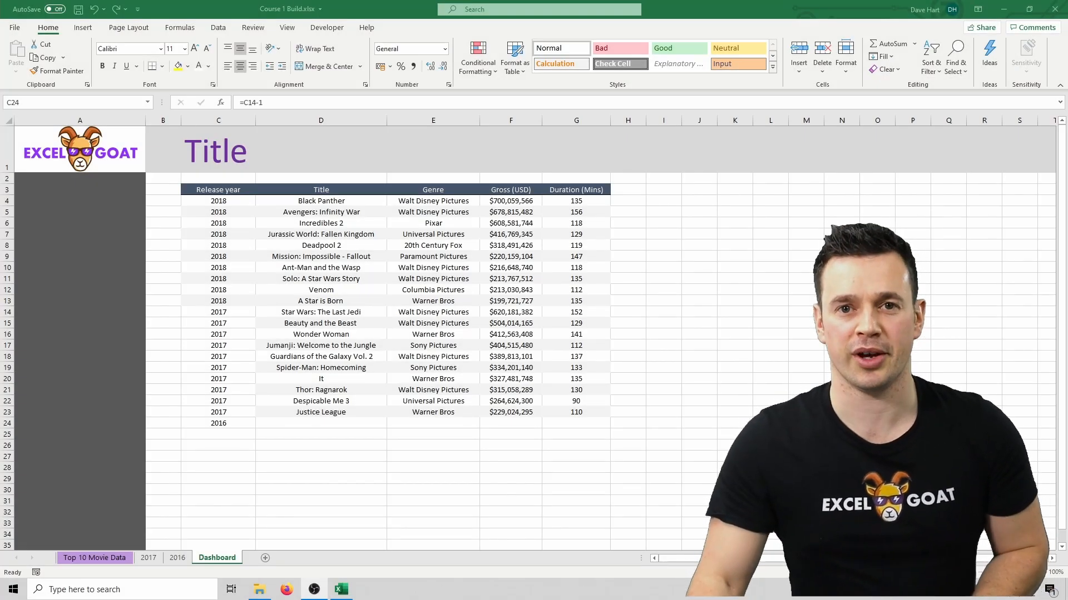
pyautogui.click(247, 424)
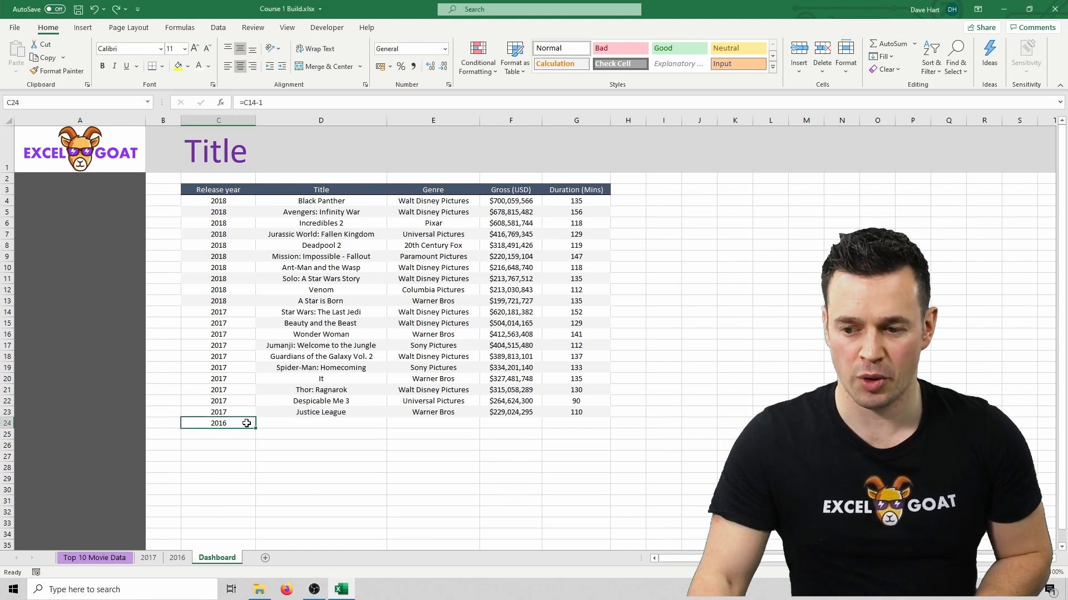
pyautogui.moveTo(256, 429); pyautogui.dragTo(254, 525)
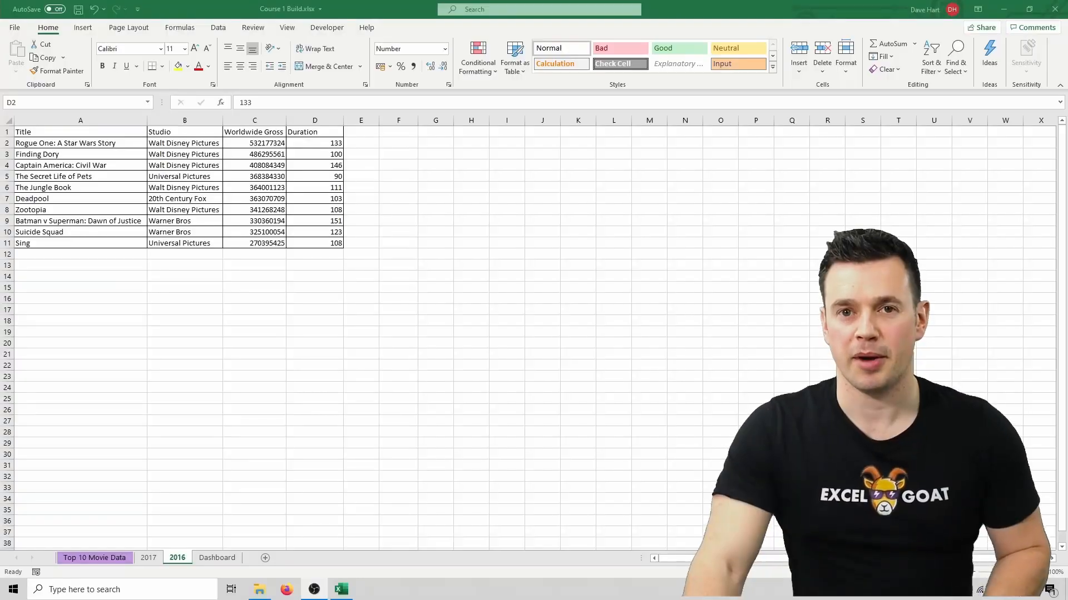
# - Copy the ten movie rows A2:D11 from the 2016 sheet and paste them as values into the Dashboard table starting at D24
pyautogui.click(145, 182)
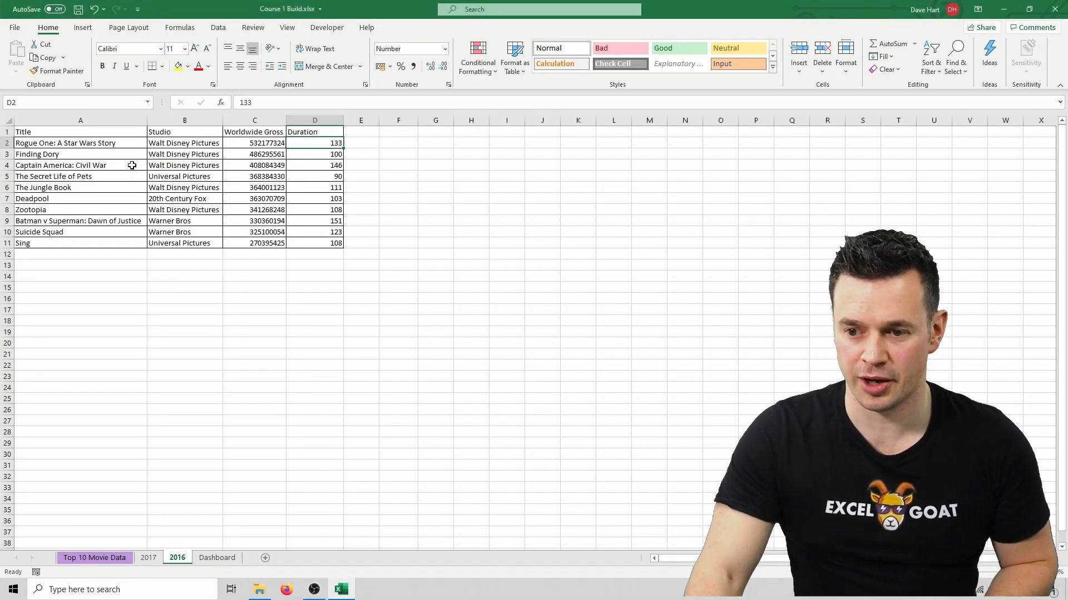
pyautogui.moveTo(121, 143); pyautogui.dragTo(310, 240)
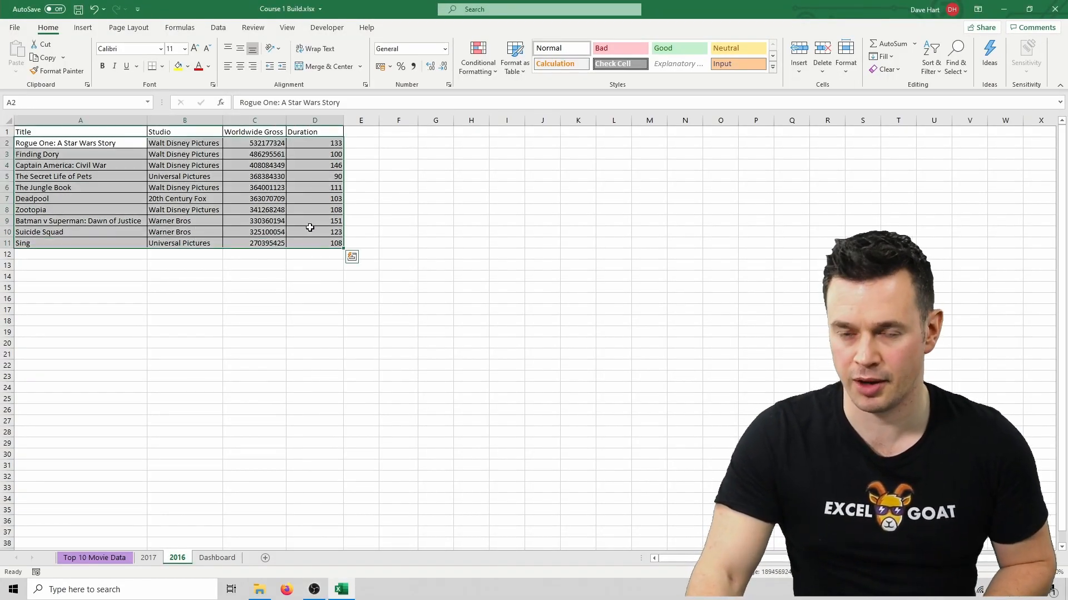
pyautogui.rightClick(313, 191)
pyautogui.click(341, 219)
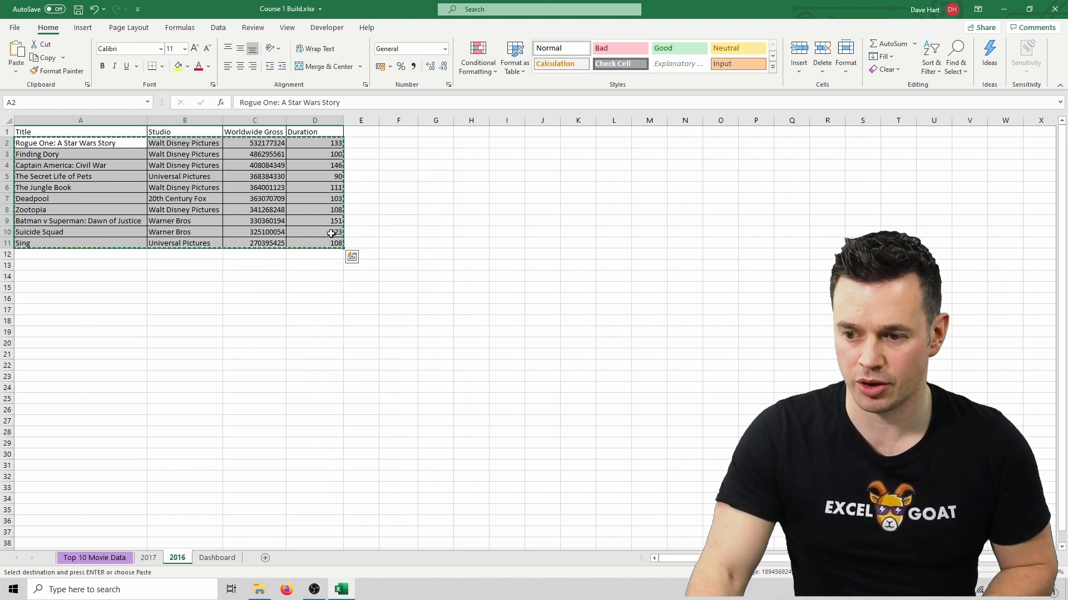
pyautogui.click(231, 559)
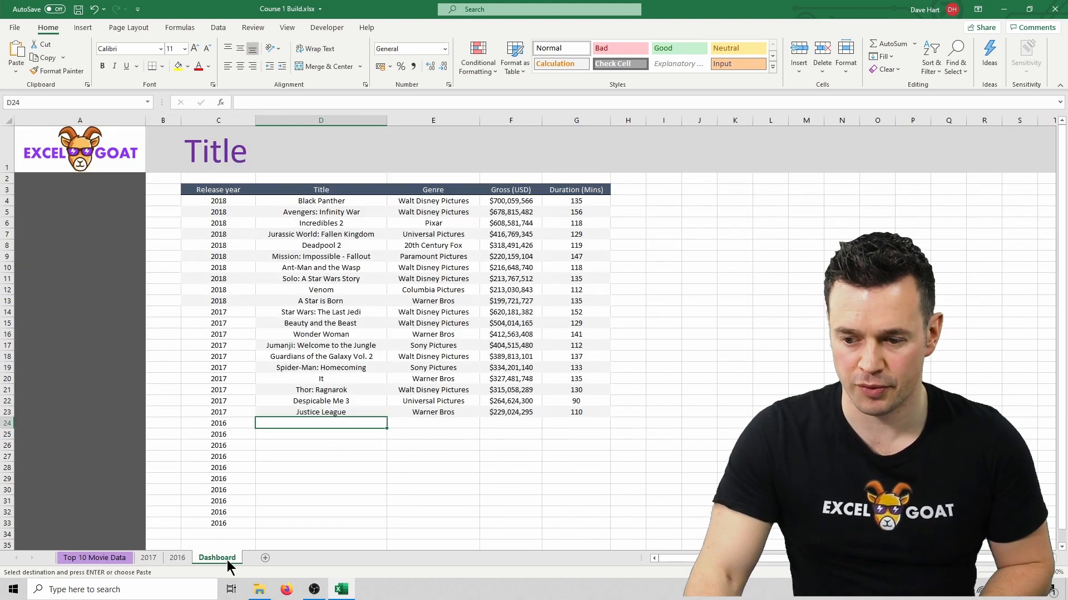
pyautogui.rightClick(315, 422)
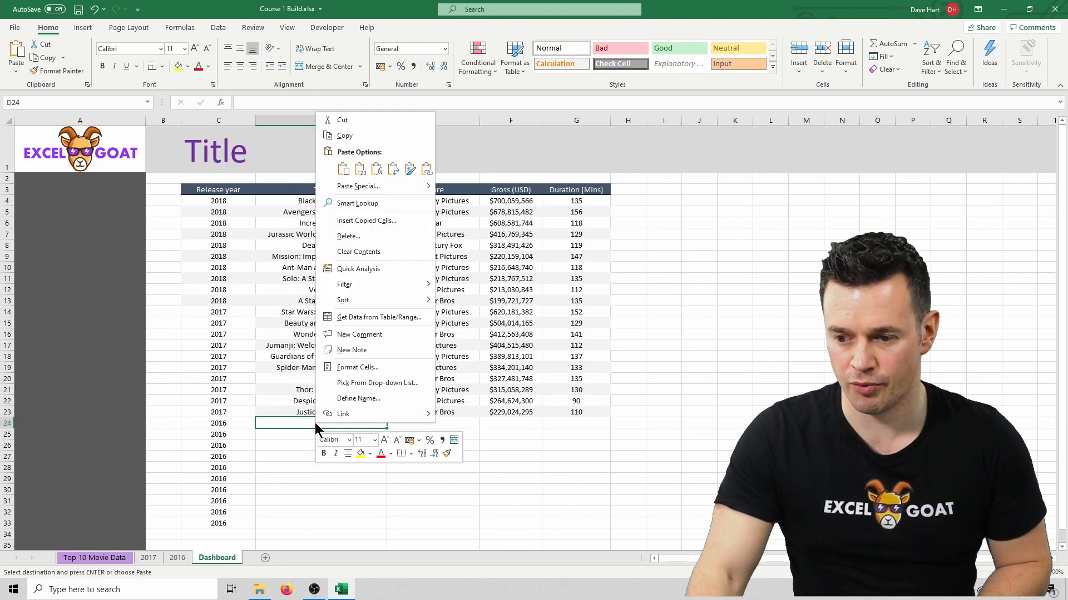
pyautogui.click(362, 166)
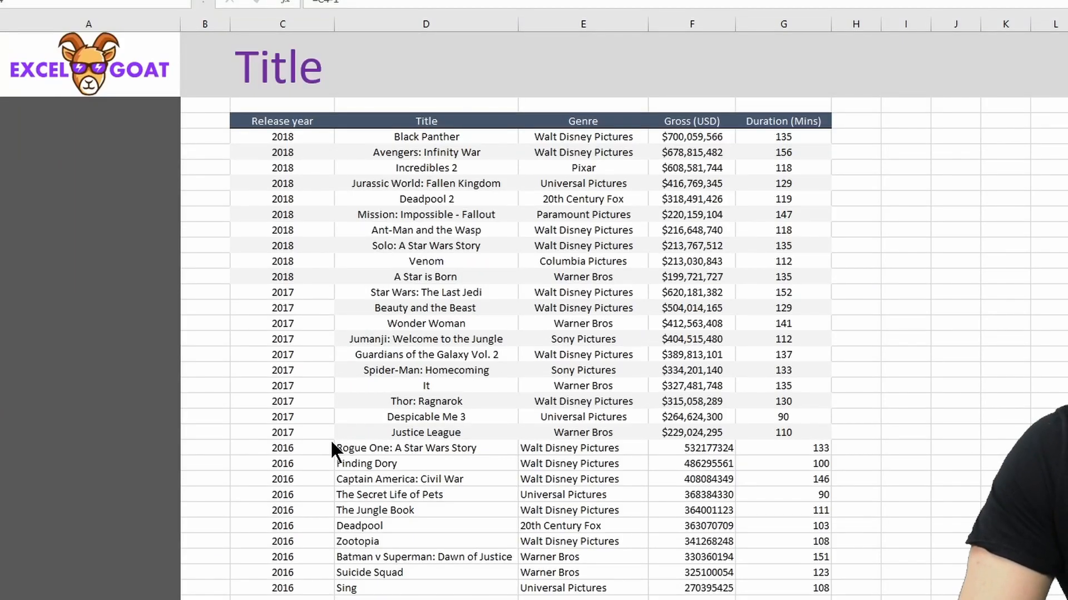
# - Copy the formatting of the first two movie rows, C4:G5, onto the 2017 and 2016 rows C14:G33 using Paste Special Formats
pyautogui.click(310, 292)
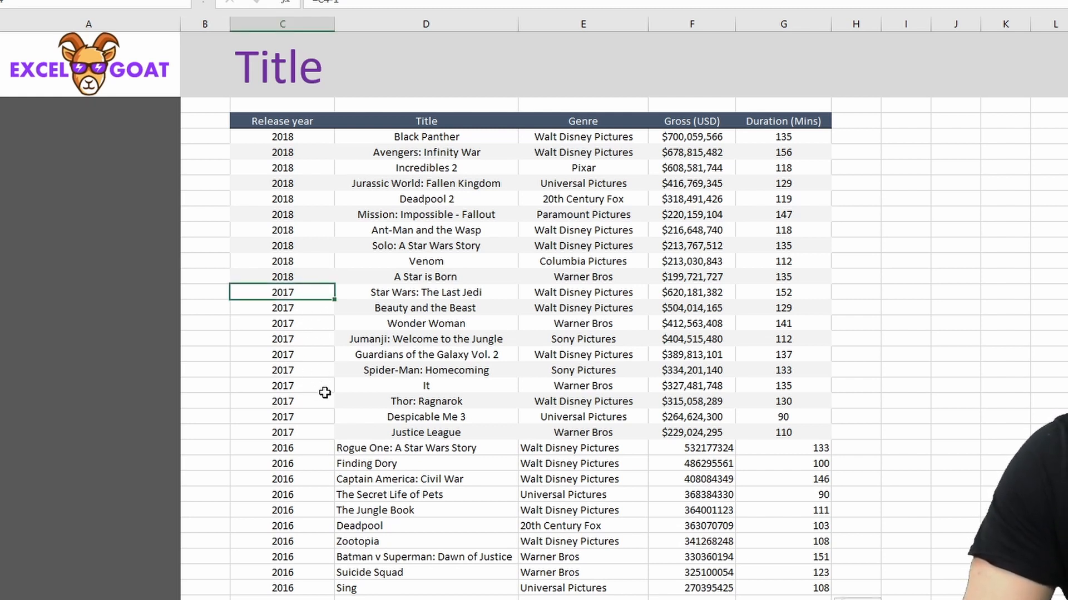
pyautogui.click(324, 254)
pyautogui.moveTo(310, 136); pyautogui.dragTo(801, 147)
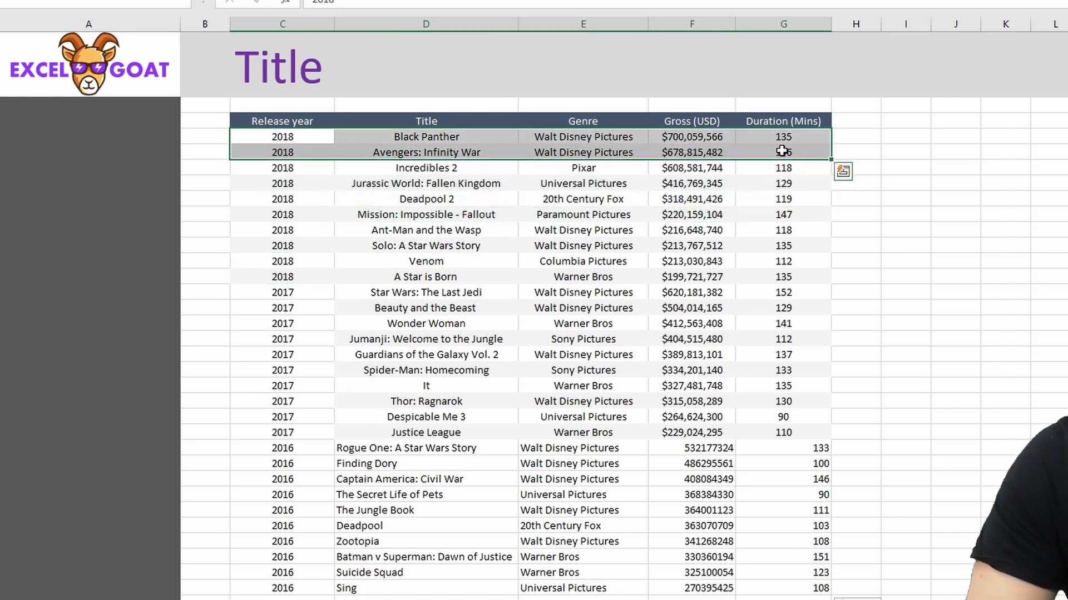
pyautogui.rightClick(781, 150)
pyautogui.click(823, 188)
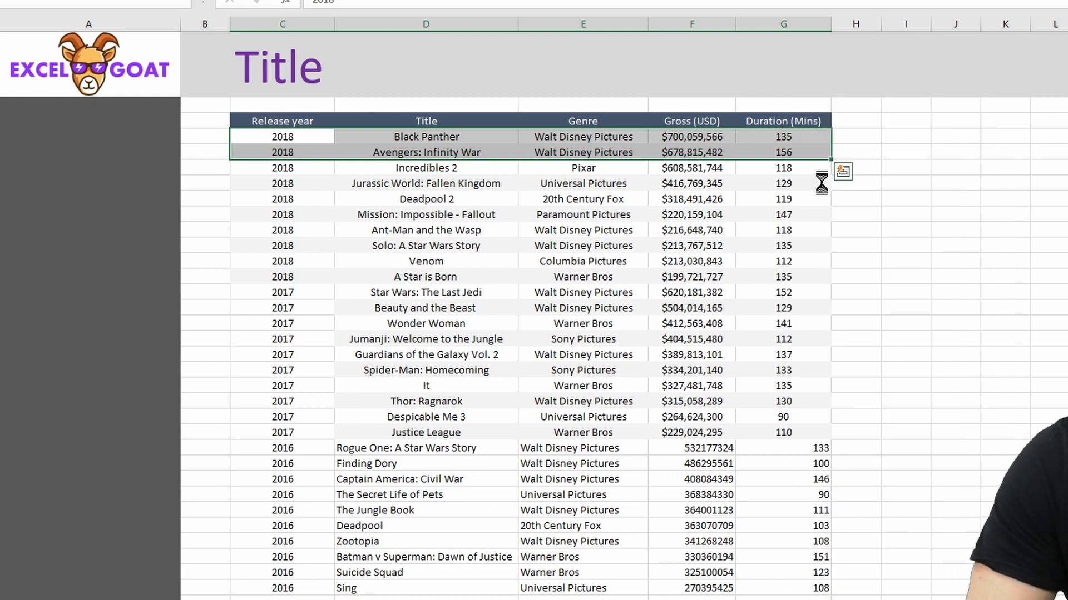
pyautogui.click(285, 292)
pyautogui.moveTo(333, 316); pyautogui.dragTo(806, 591)
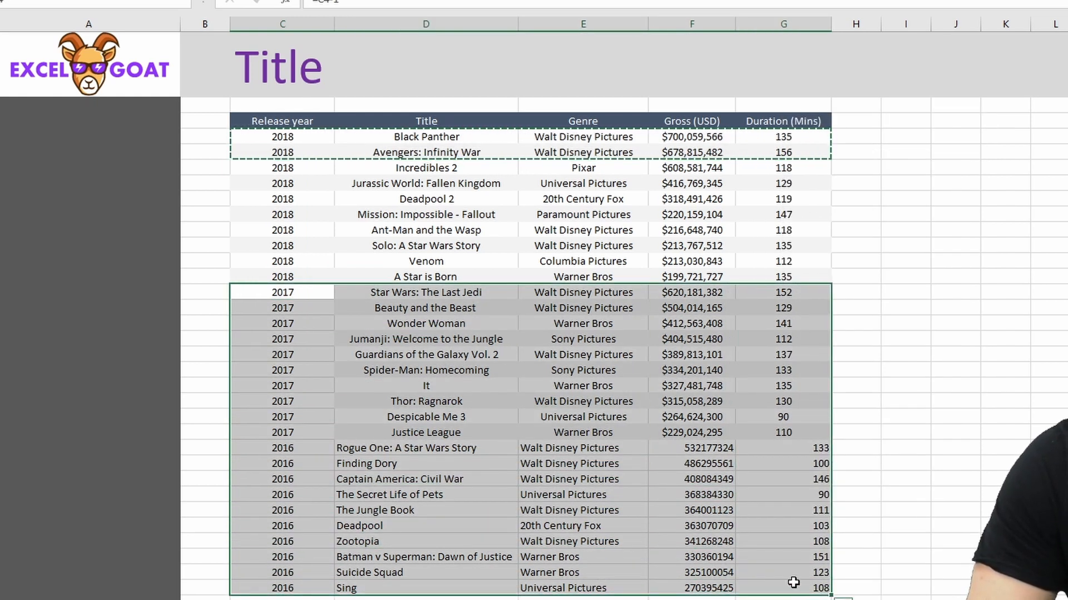
pyautogui.rightClick(597, 419)
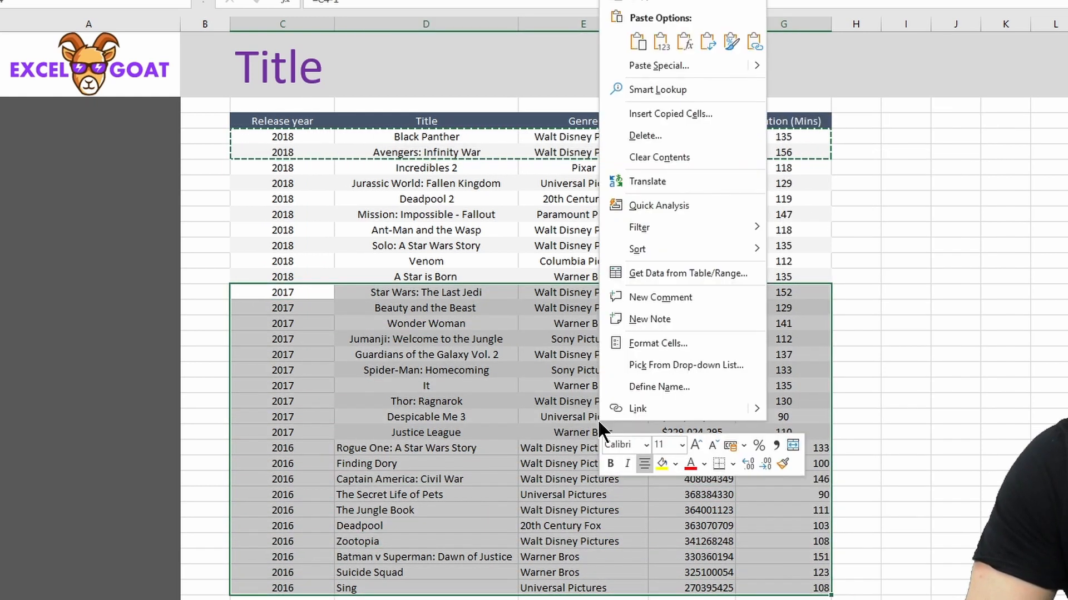
pyautogui.click(679, 67)
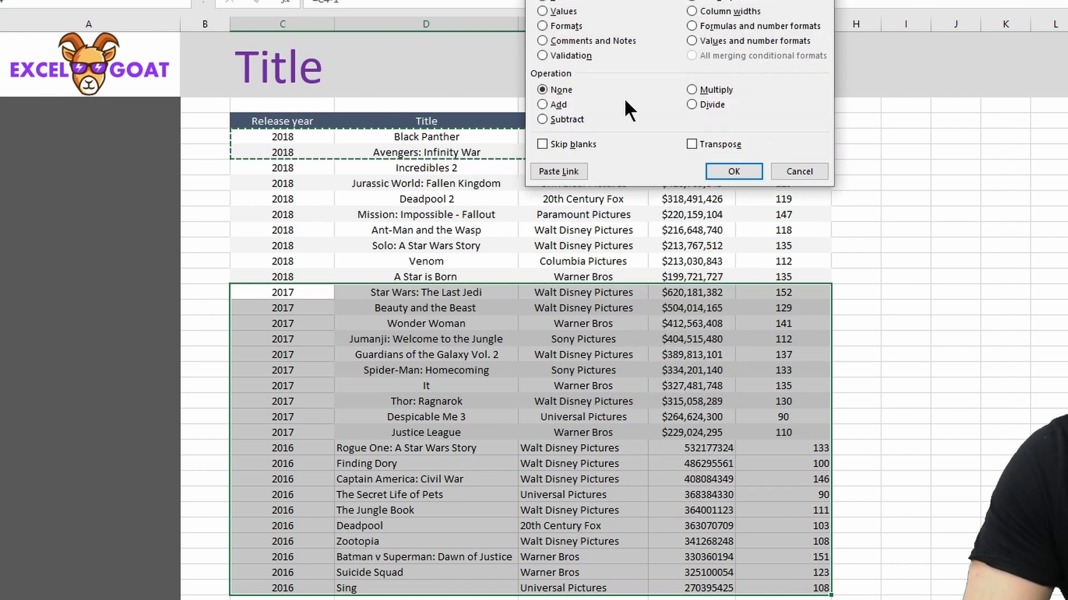
pyautogui.click(548, 25)
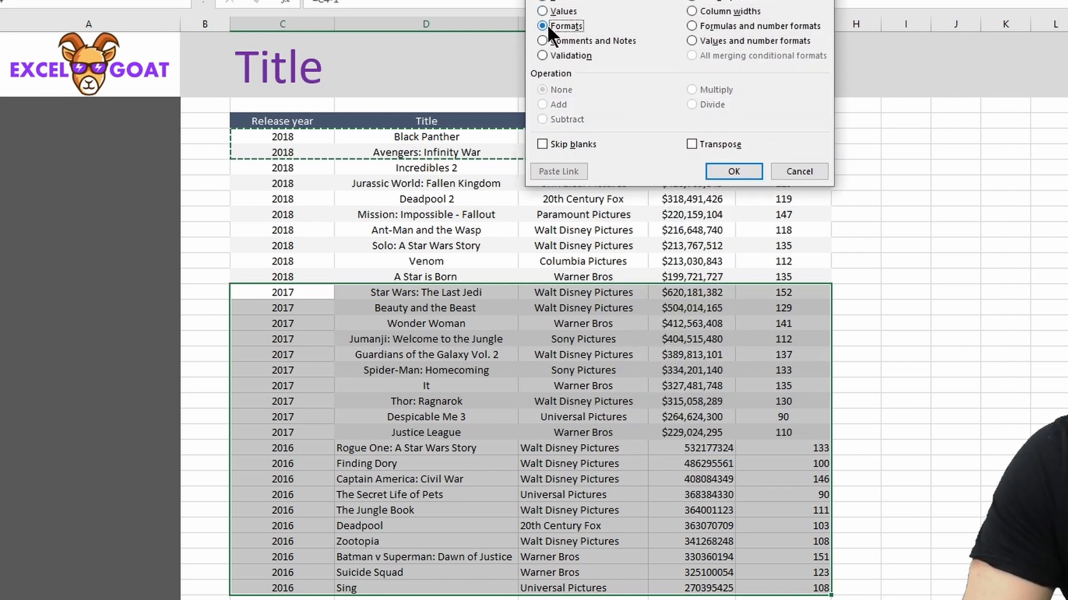
pyautogui.click(733, 171)
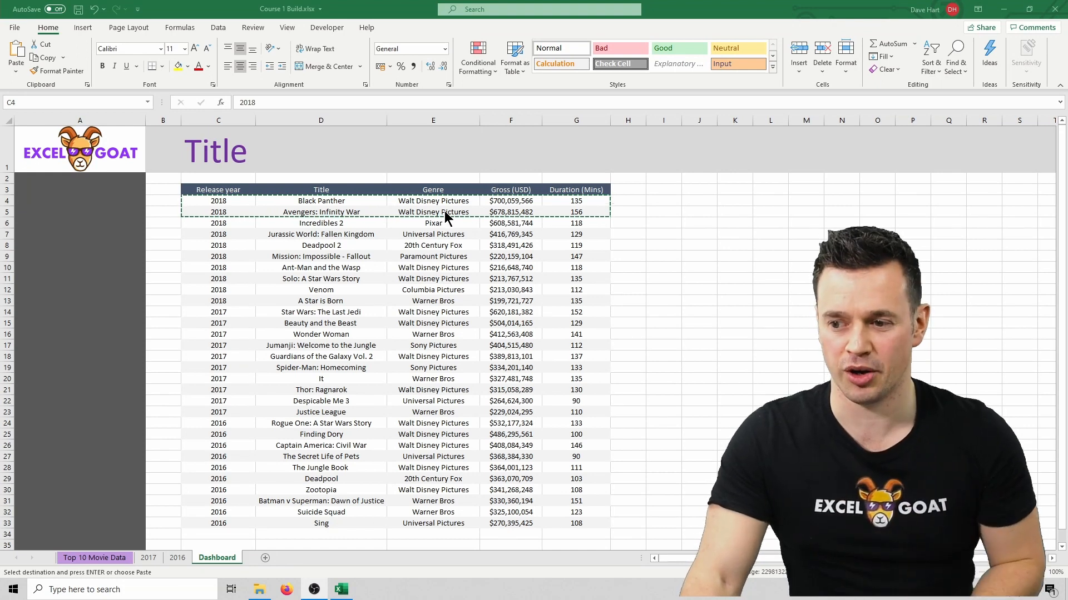
pyautogui.click(445, 203)
pyautogui.press('Escape')
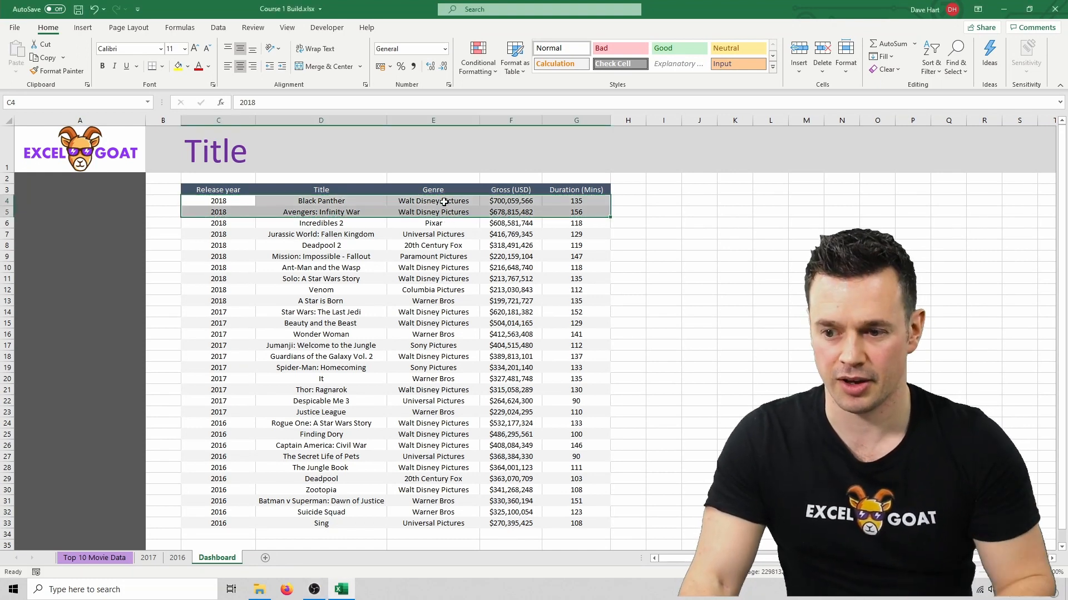
pyautogui.click(425, 302)
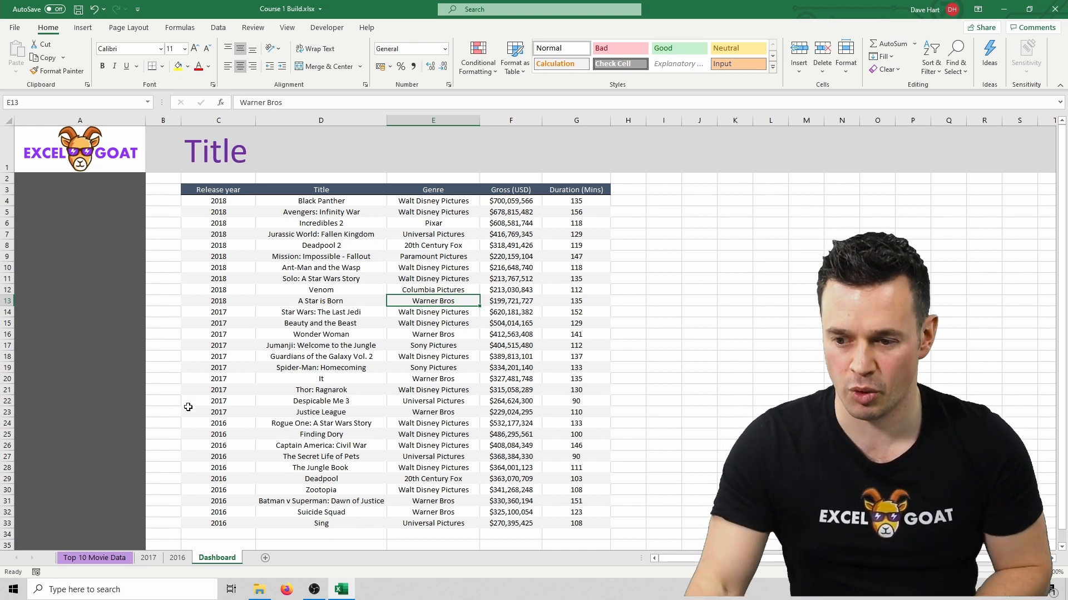
pyautogui.click(218, 366)
pyautogui.click(273, 102)
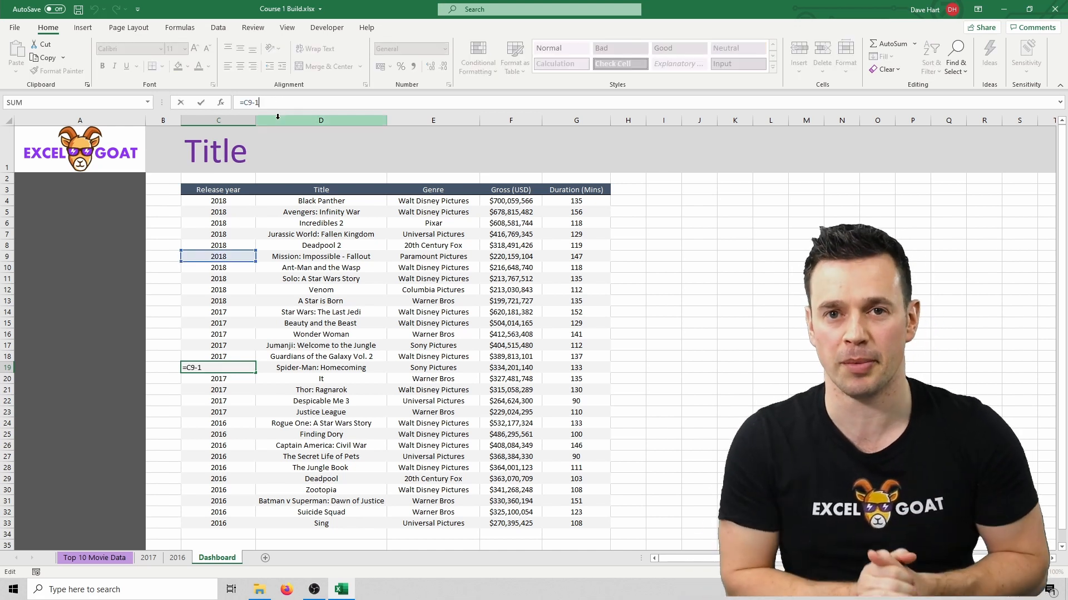
pyautogui.write('ngvn')
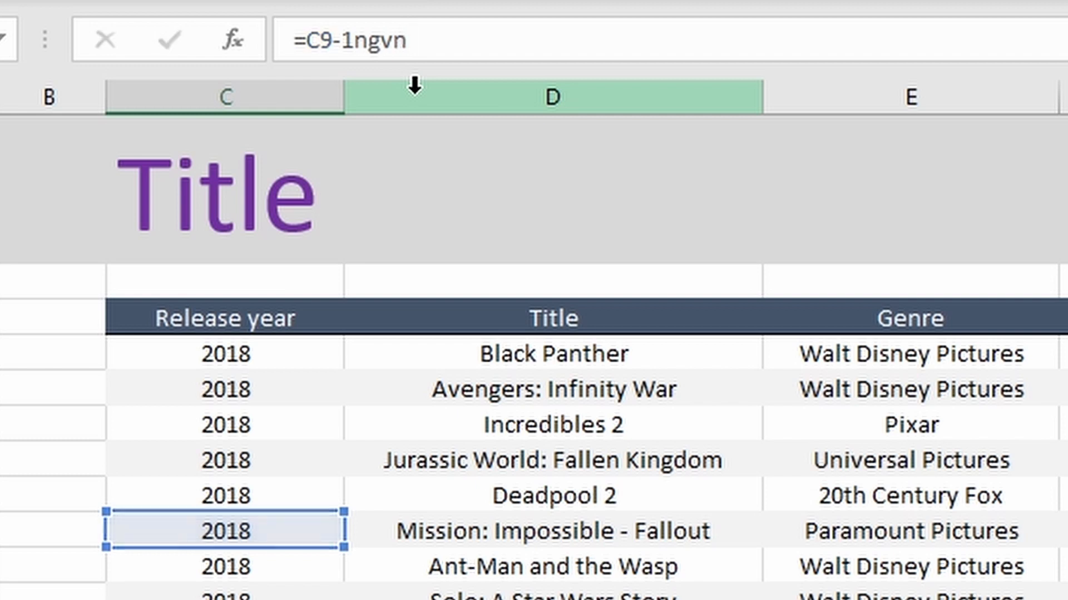
pyautogui.press('Escape')
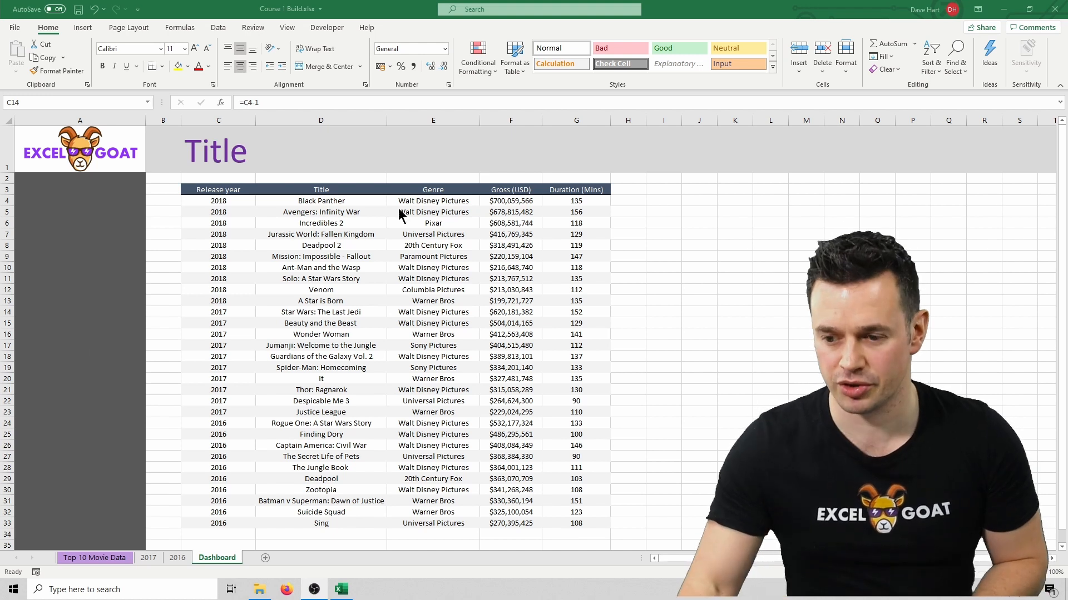
# - Replace the release-year formulas in C14:C33 with their values by copying and pasting values in place, and check several of the cells
pyautogui.moveTo(219, 312); pyautogui.dragTo(219, 334)
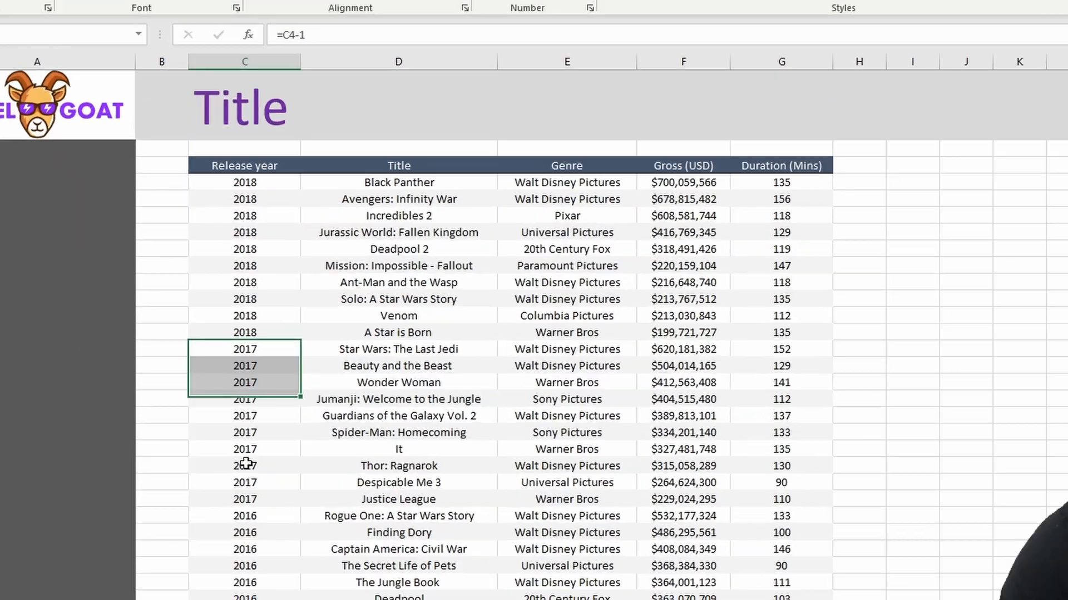
pyautogui.moveTo(246, 464); pyautogui.dragTo(244, 599)
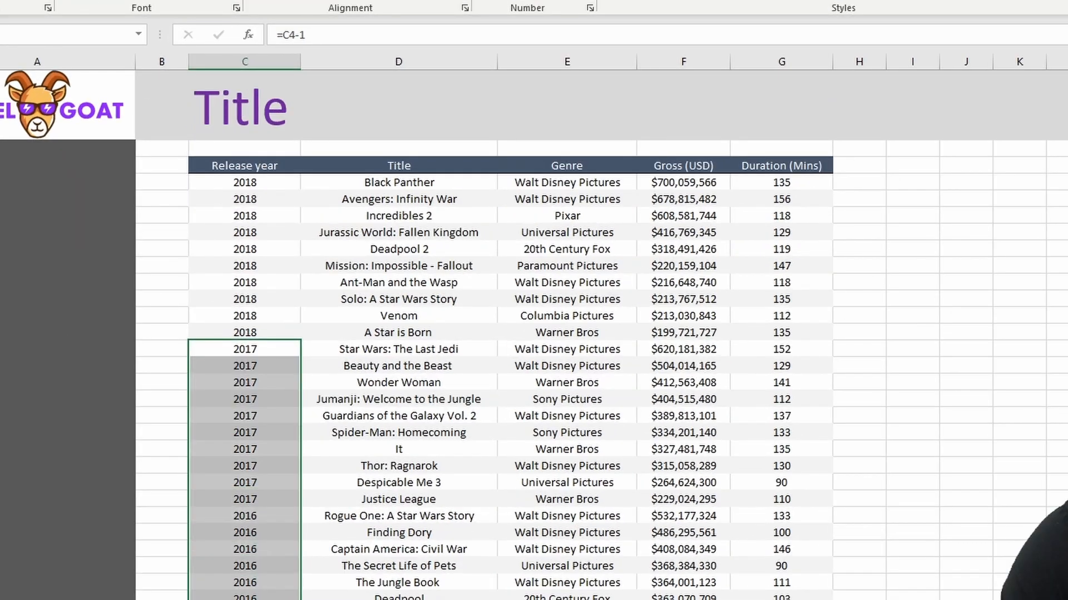
pyautogui.rightClick(255, 524)
pyautogui.click(345, 86)
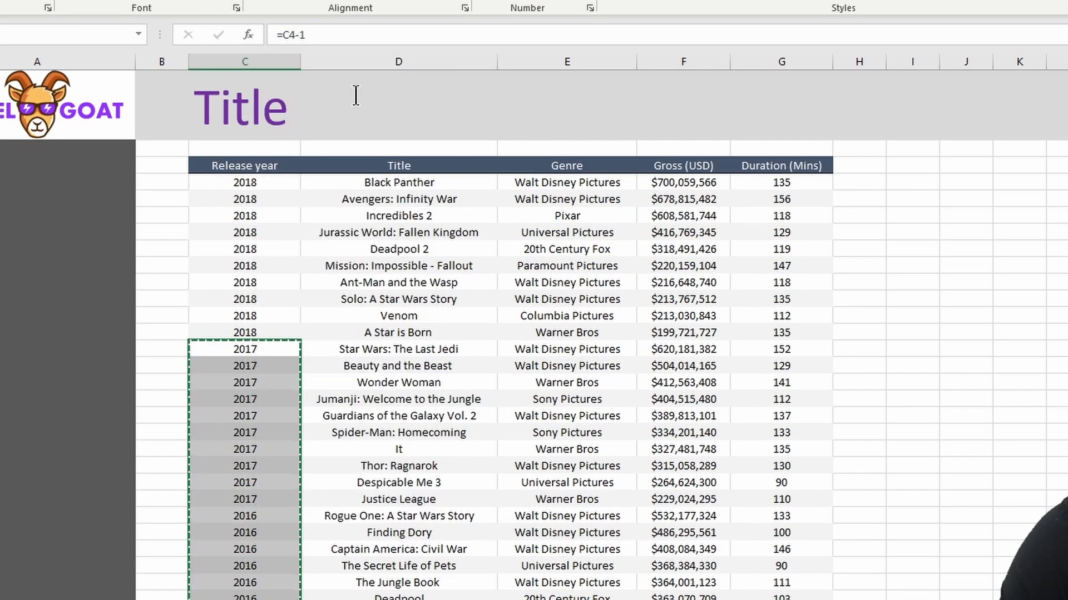
pyautogui.rightClick(245, 408)
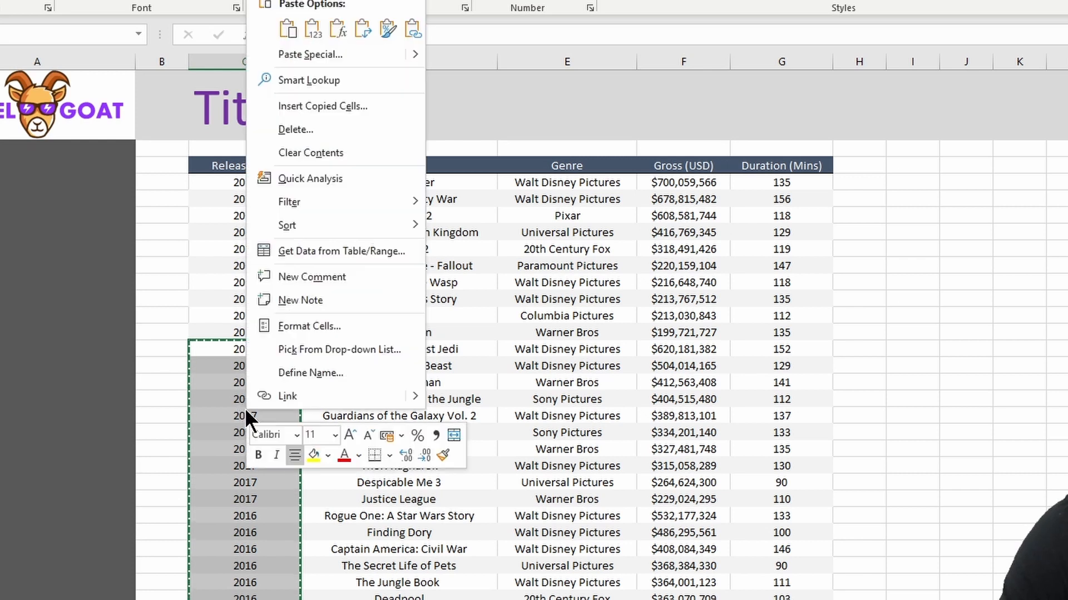
pyautogui.click(312, 30)
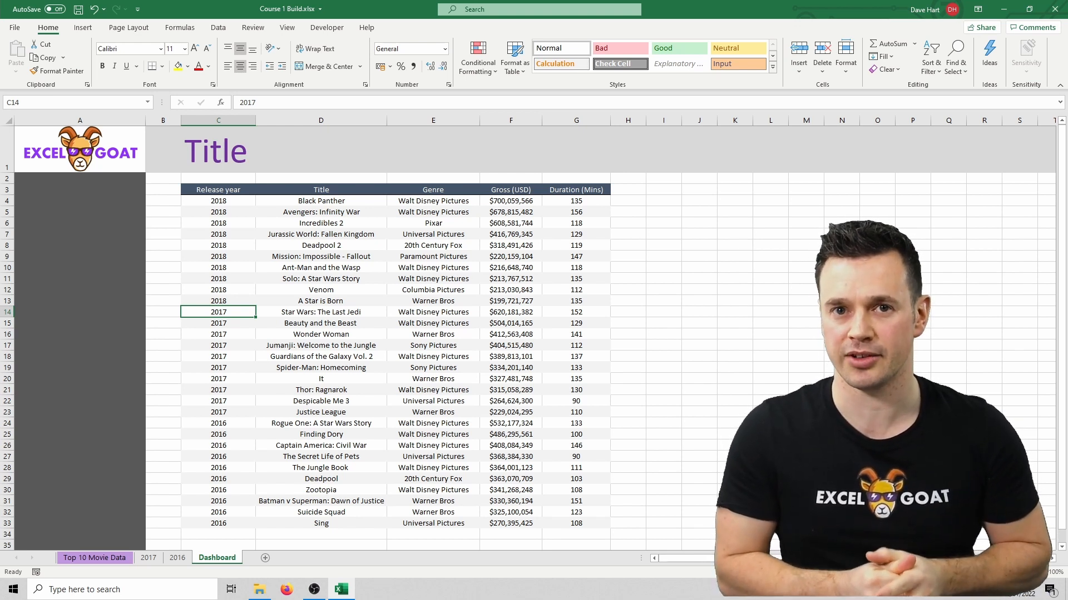
pyautogui.click(223, 367)
pyautogui.click(236, 434)
pyautogui.click(222, 357)
pyautogui.click(226, 334)
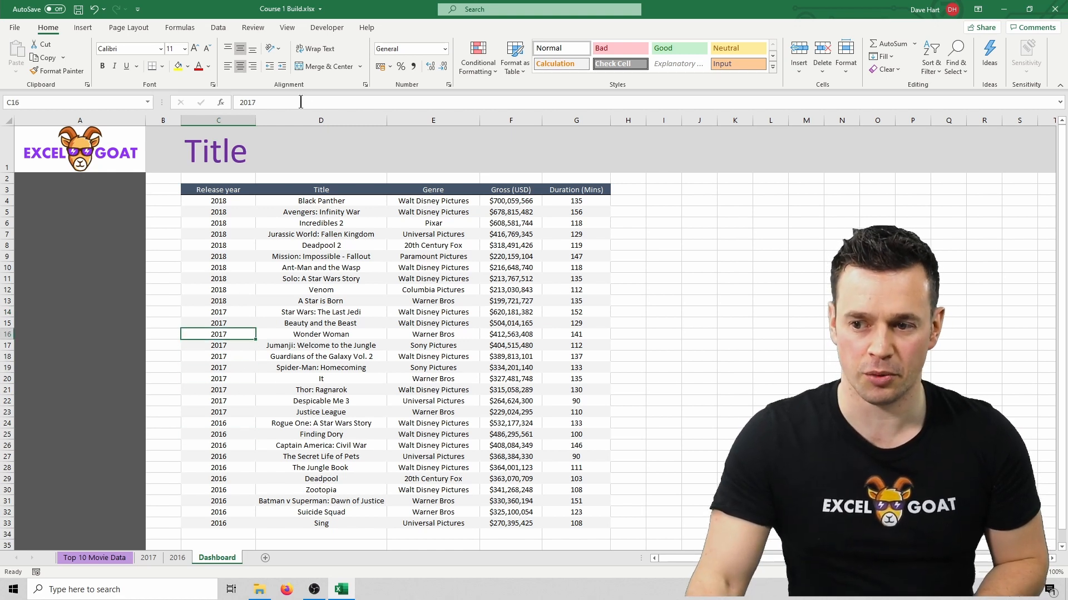